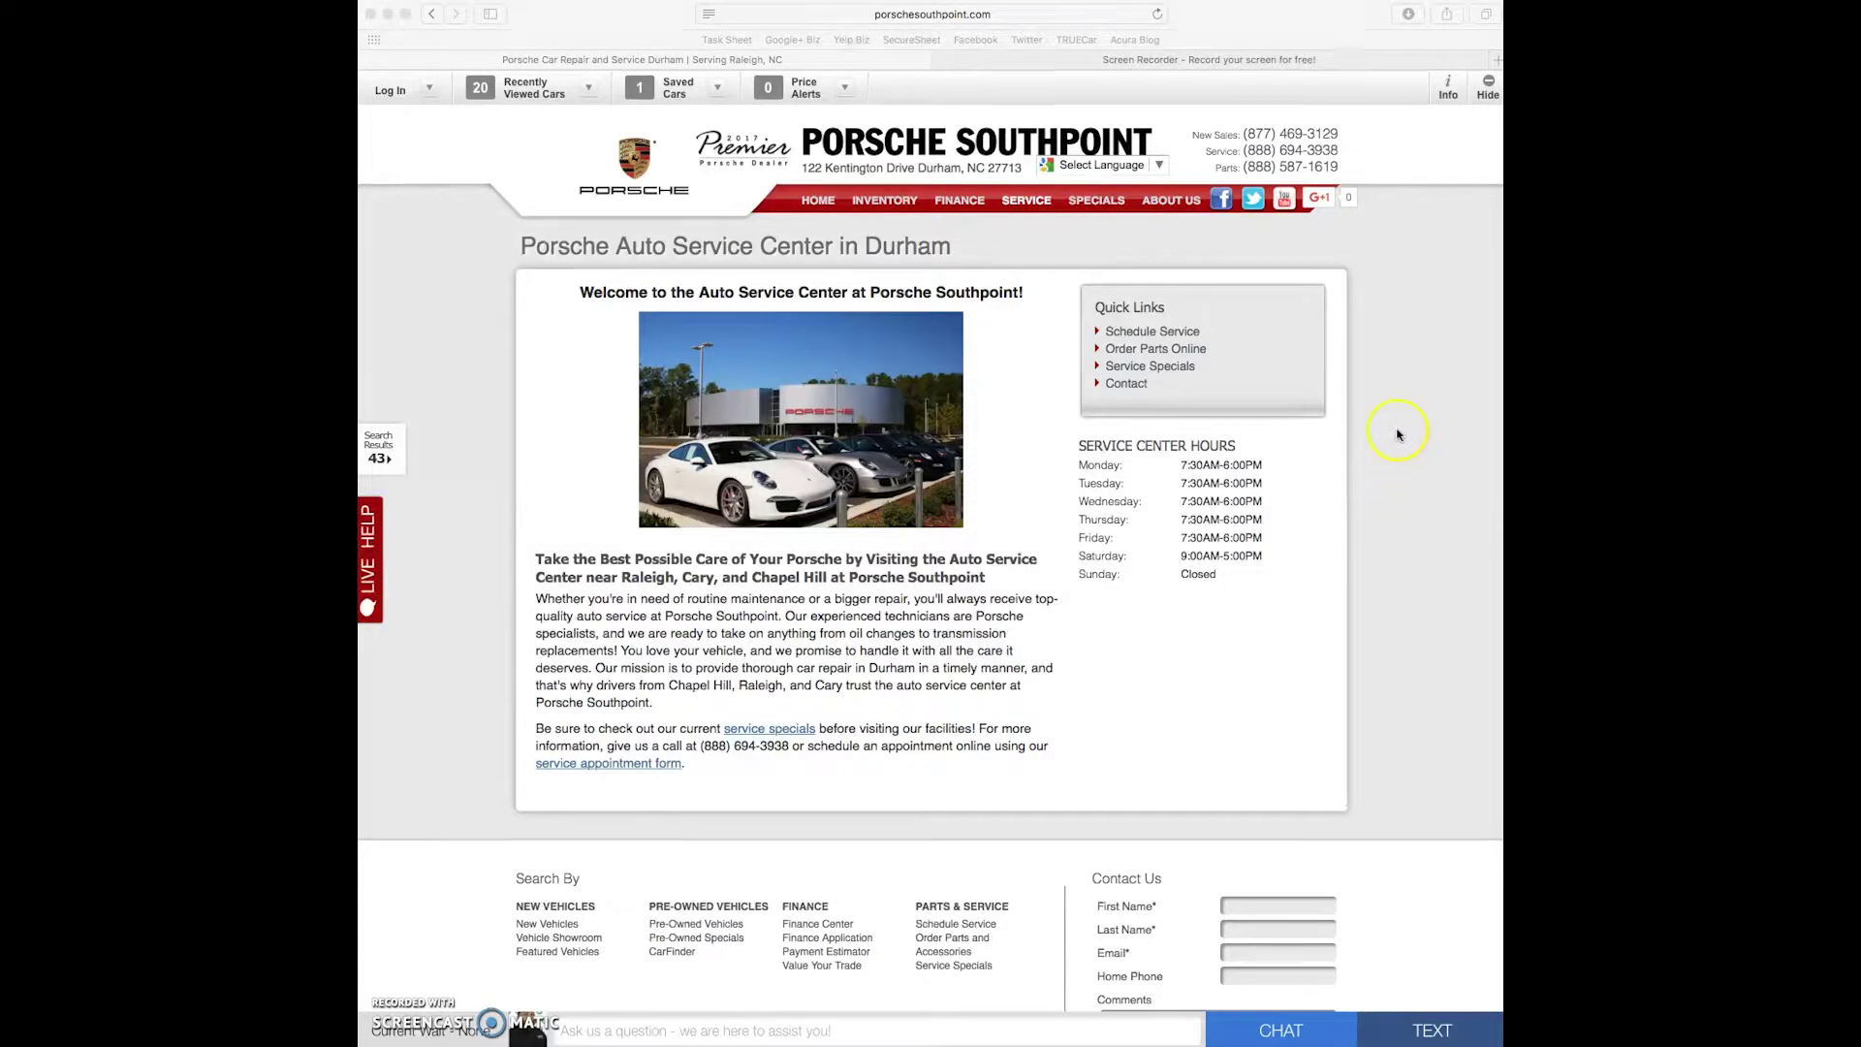
{"action": "left_click", "coordinate": [1027, 12]}
{"action": "type", "text": "w"}
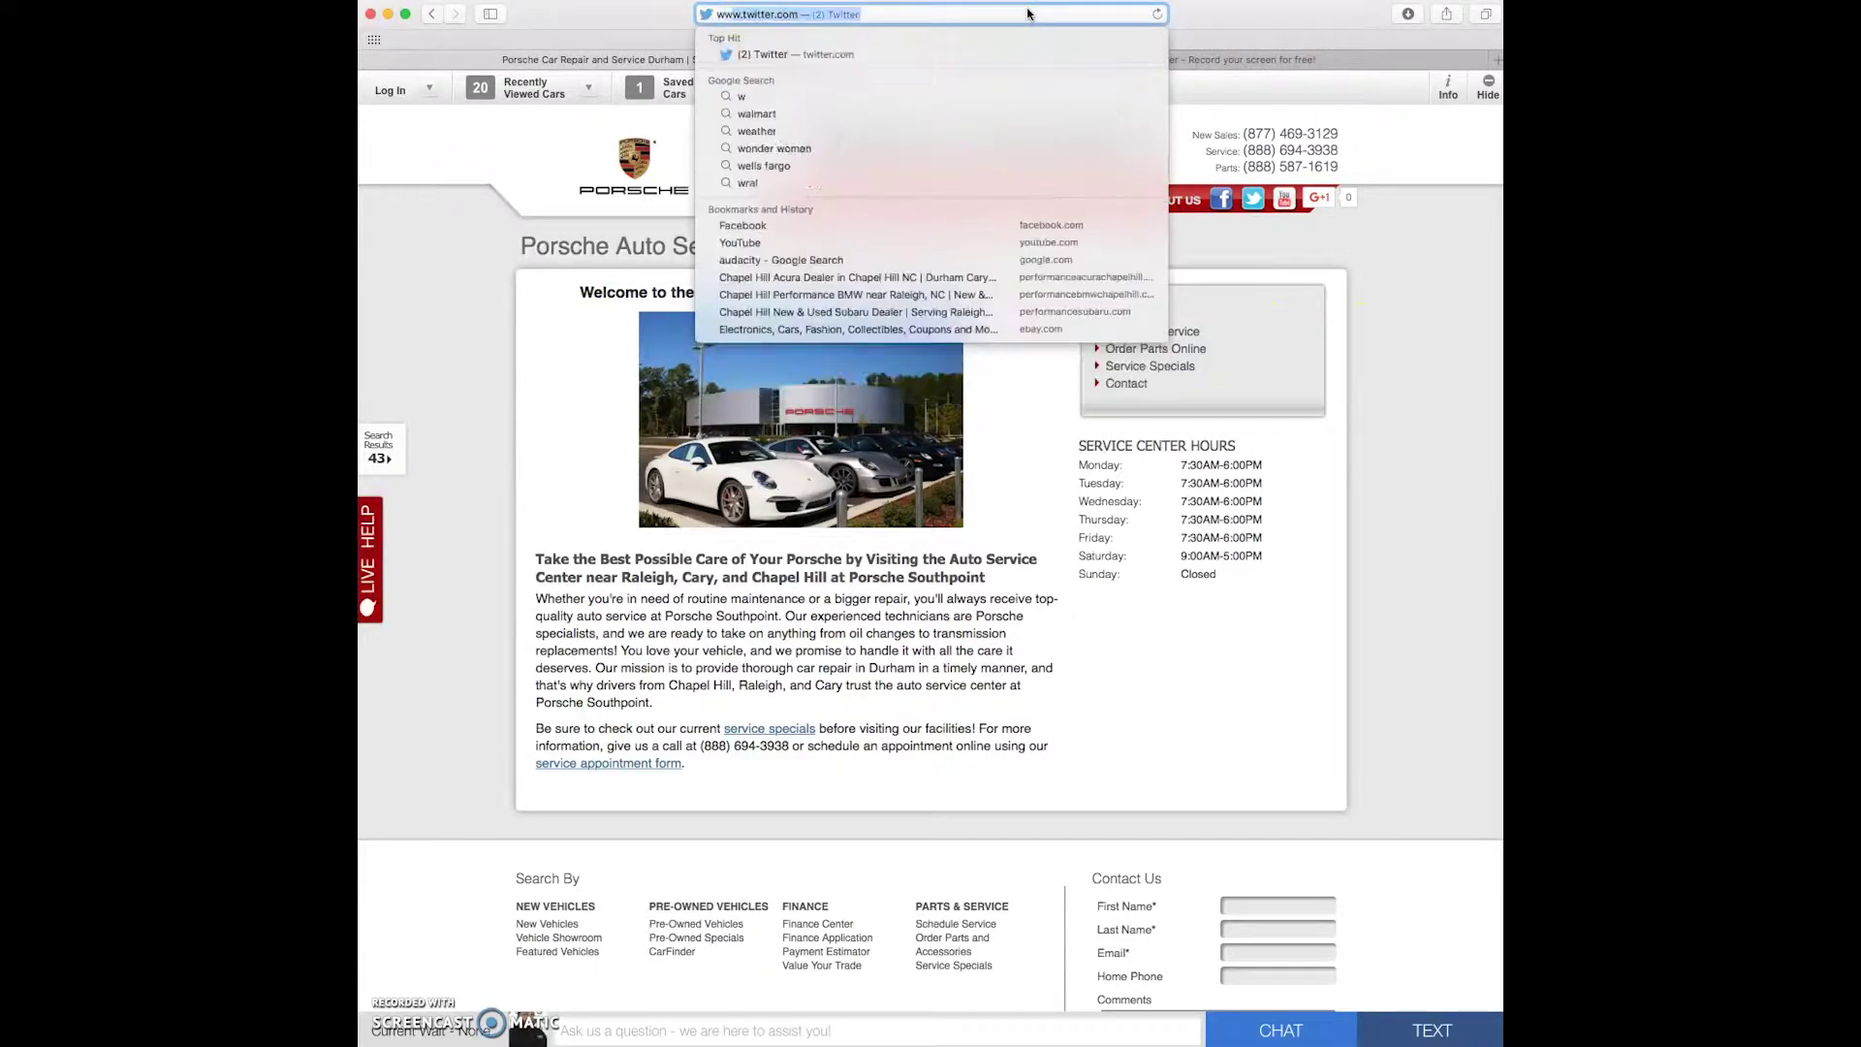
{"action": "type", "text": "ww.porsches"}
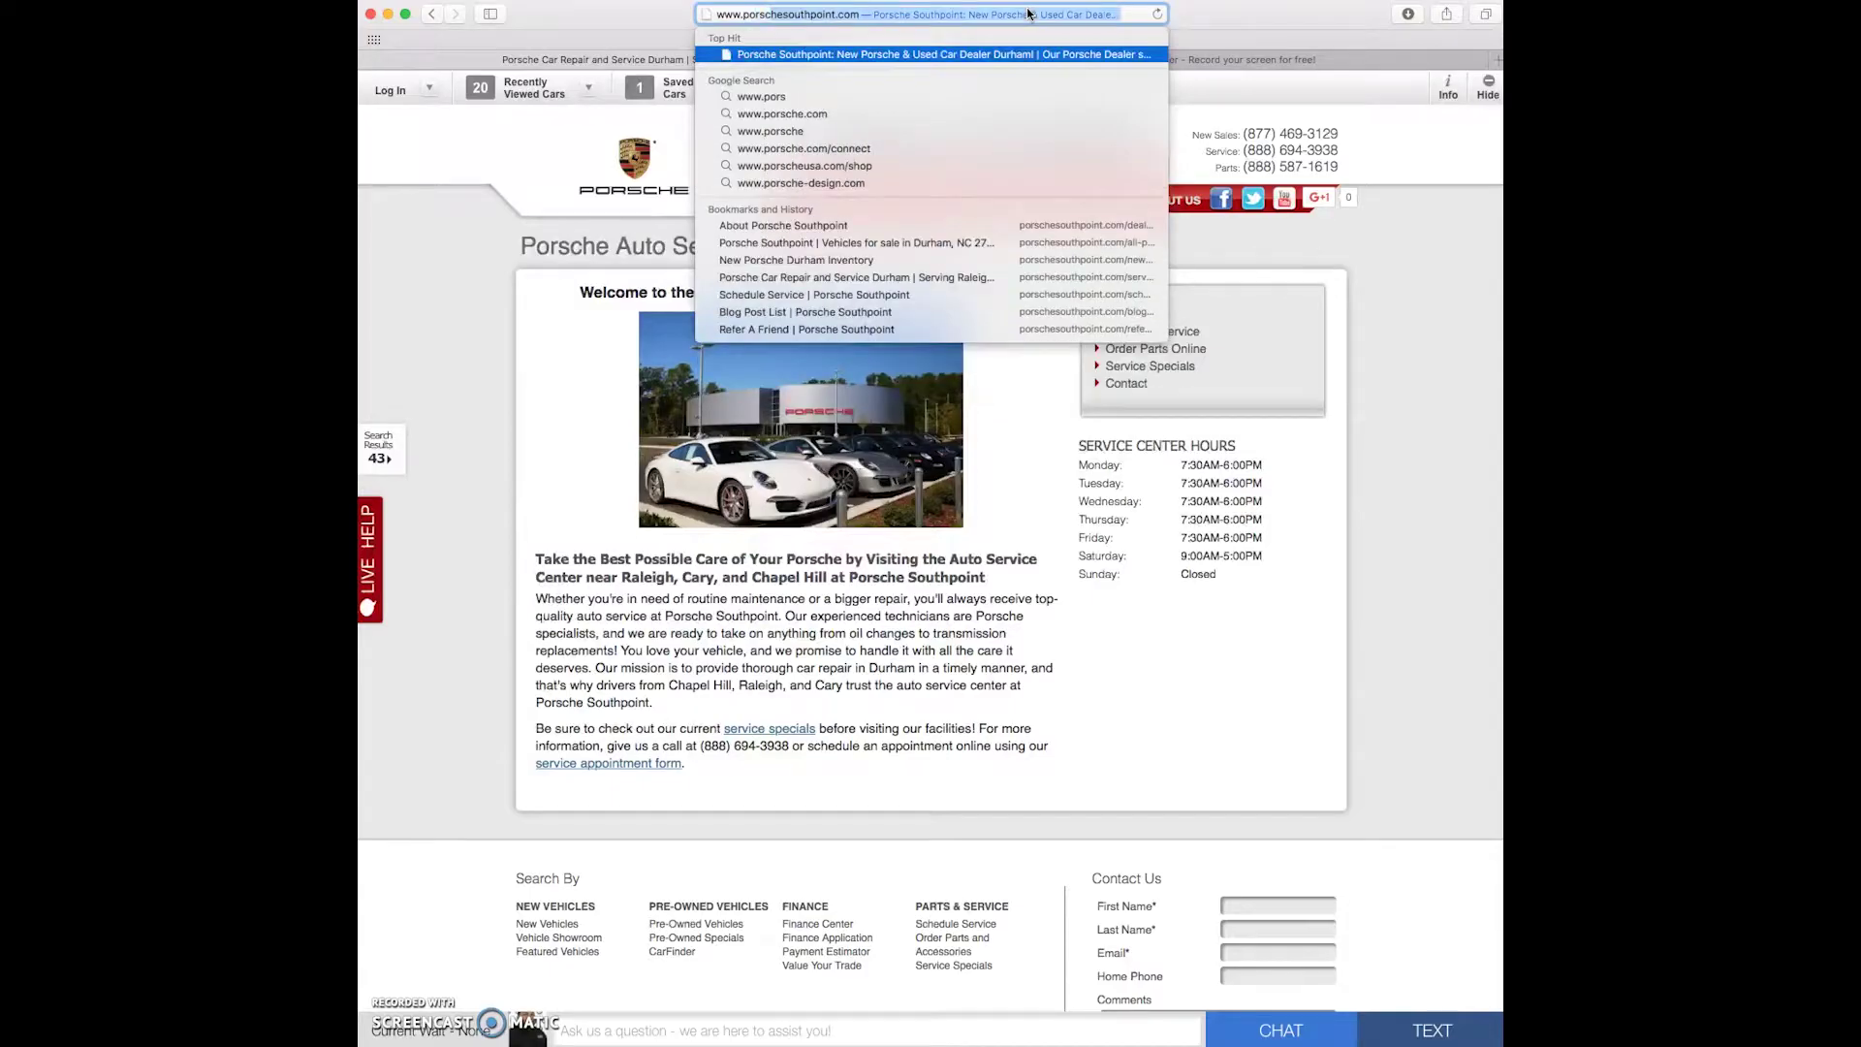
{"action": "type", "text": "outhpoi"}
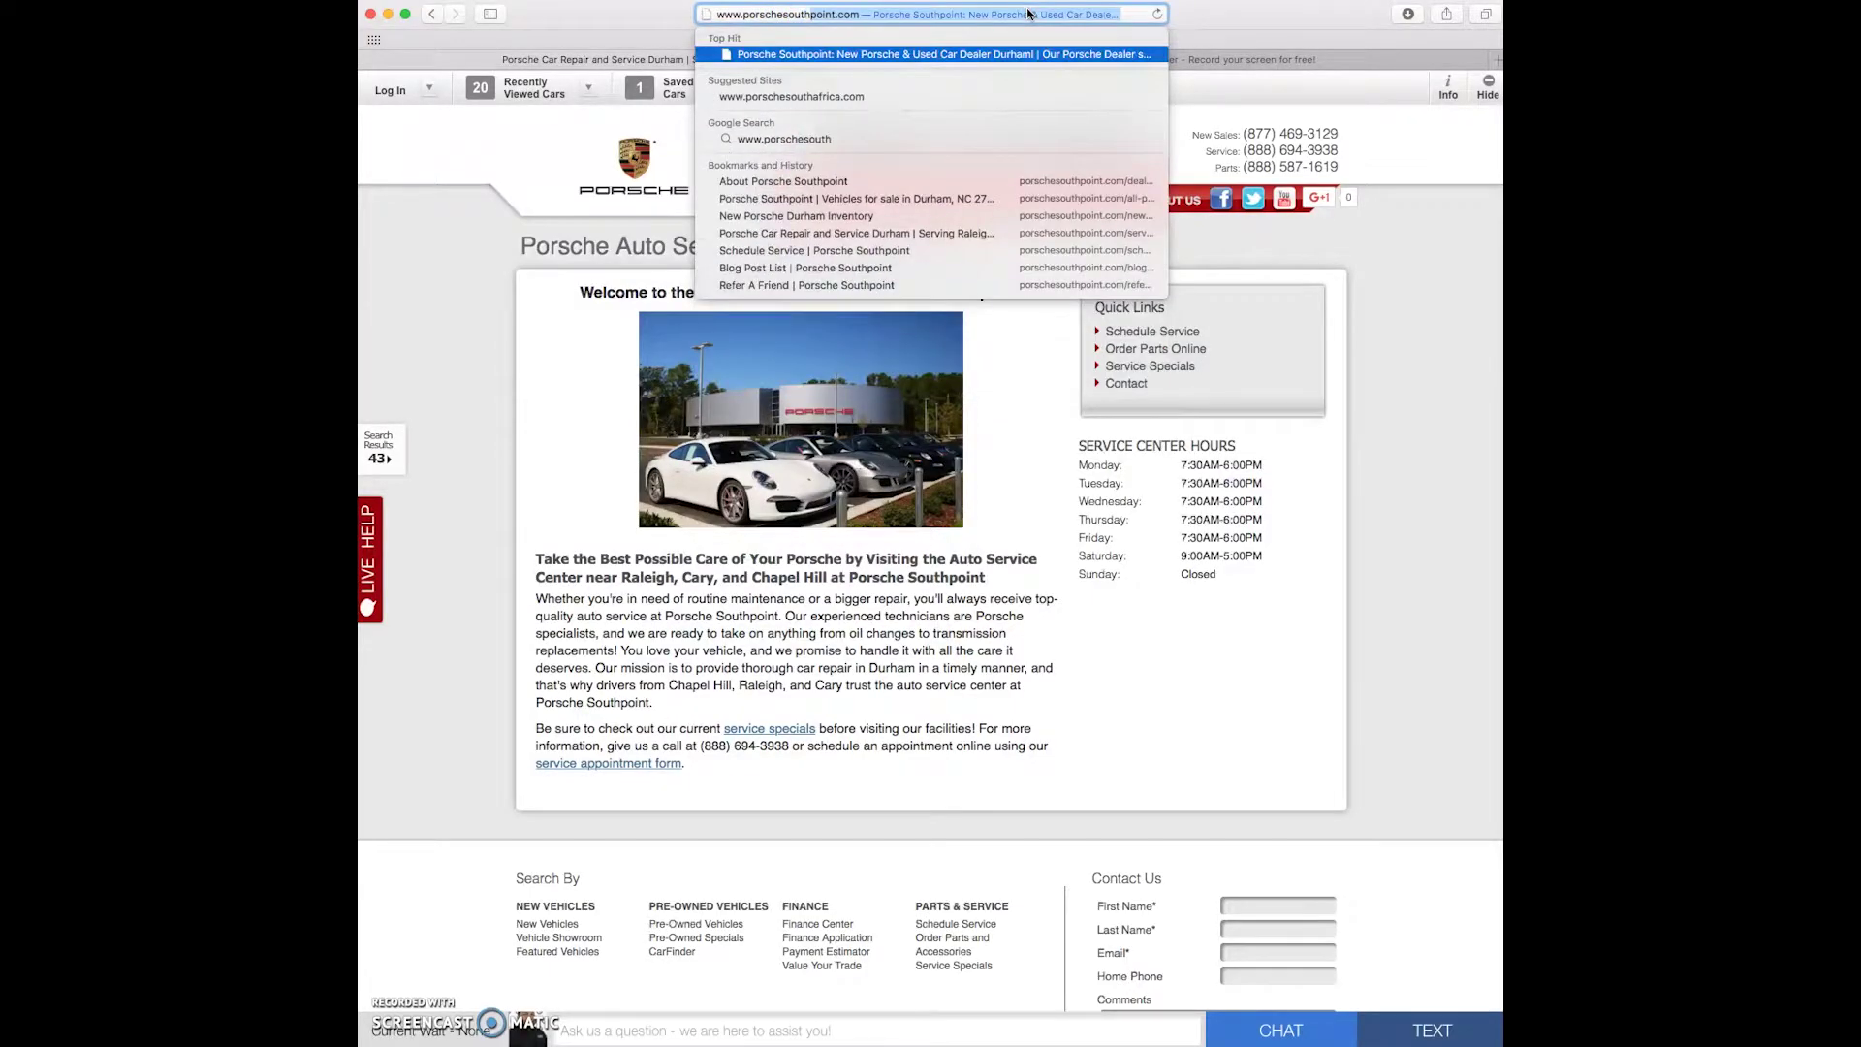
{"action": "type", "text": "nt."}
{"action": "key", "text": "Return"}
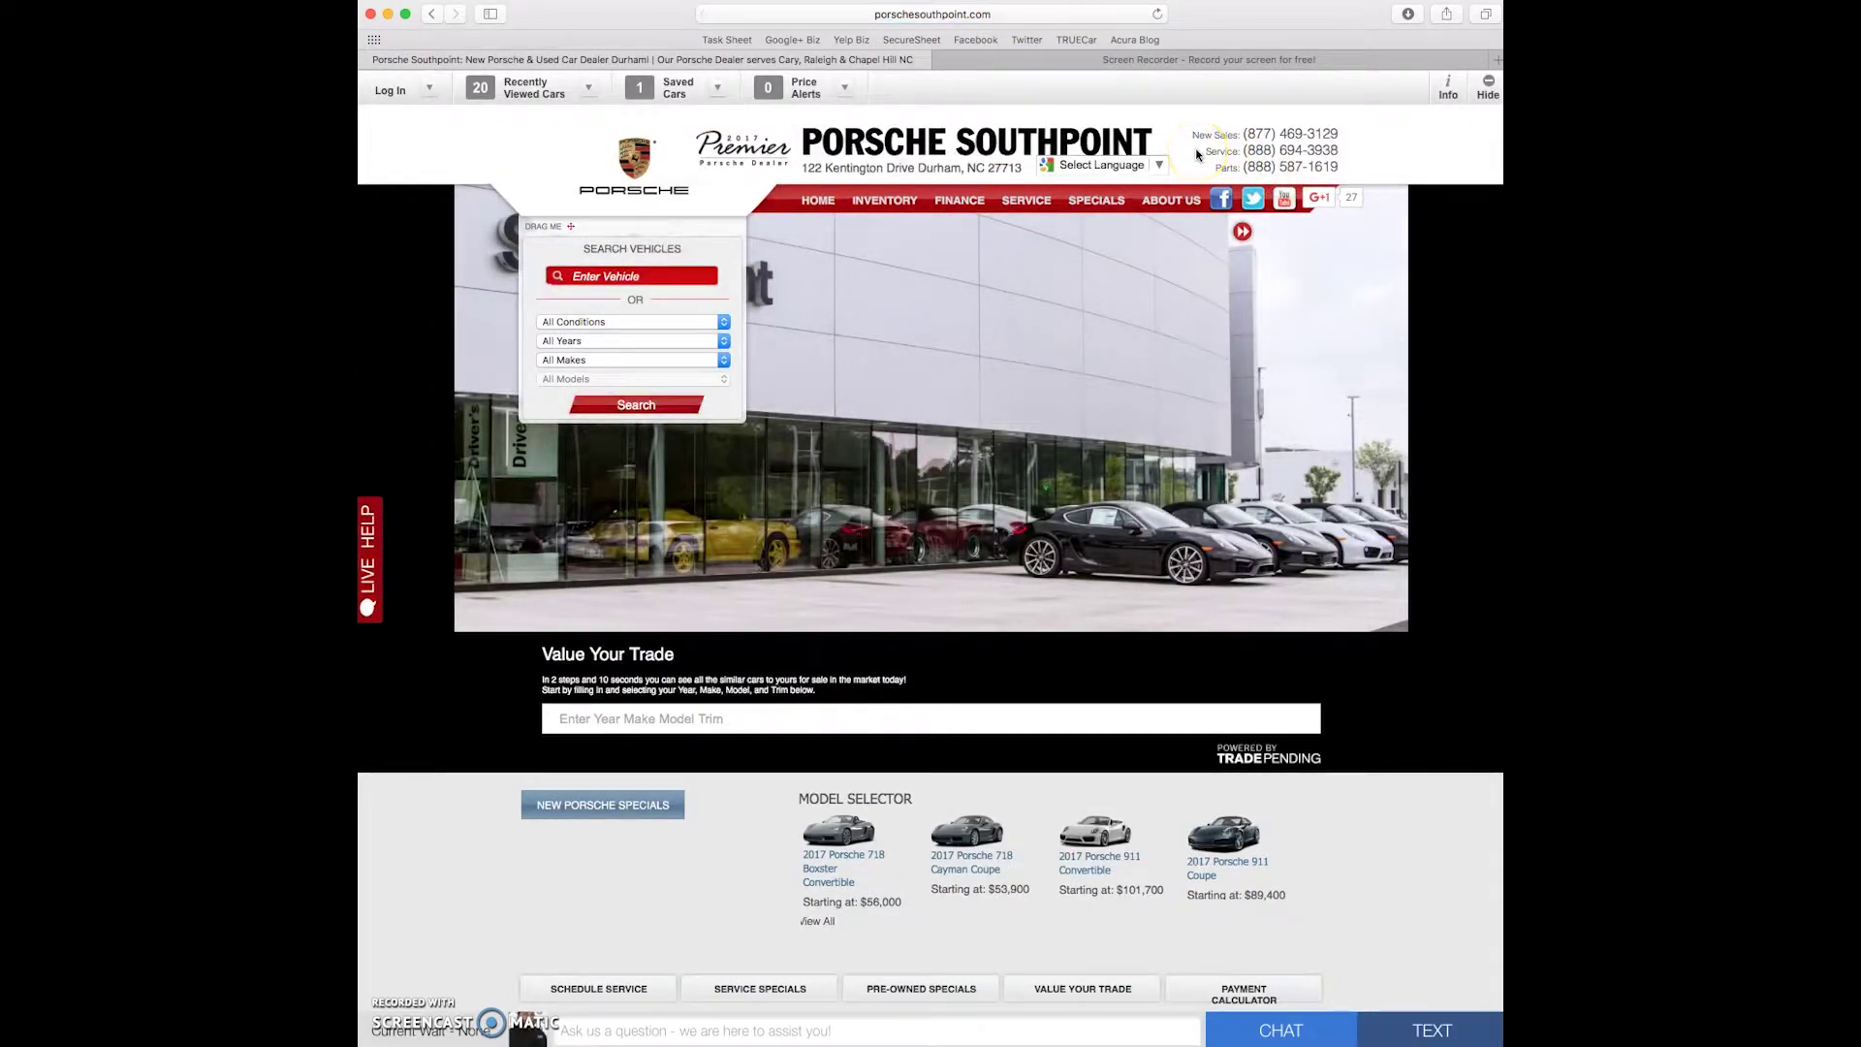
- Open Schedule Service from the site's SERVICE menu
{"action": "mouse_move", "coordinate": [1034, 202]}
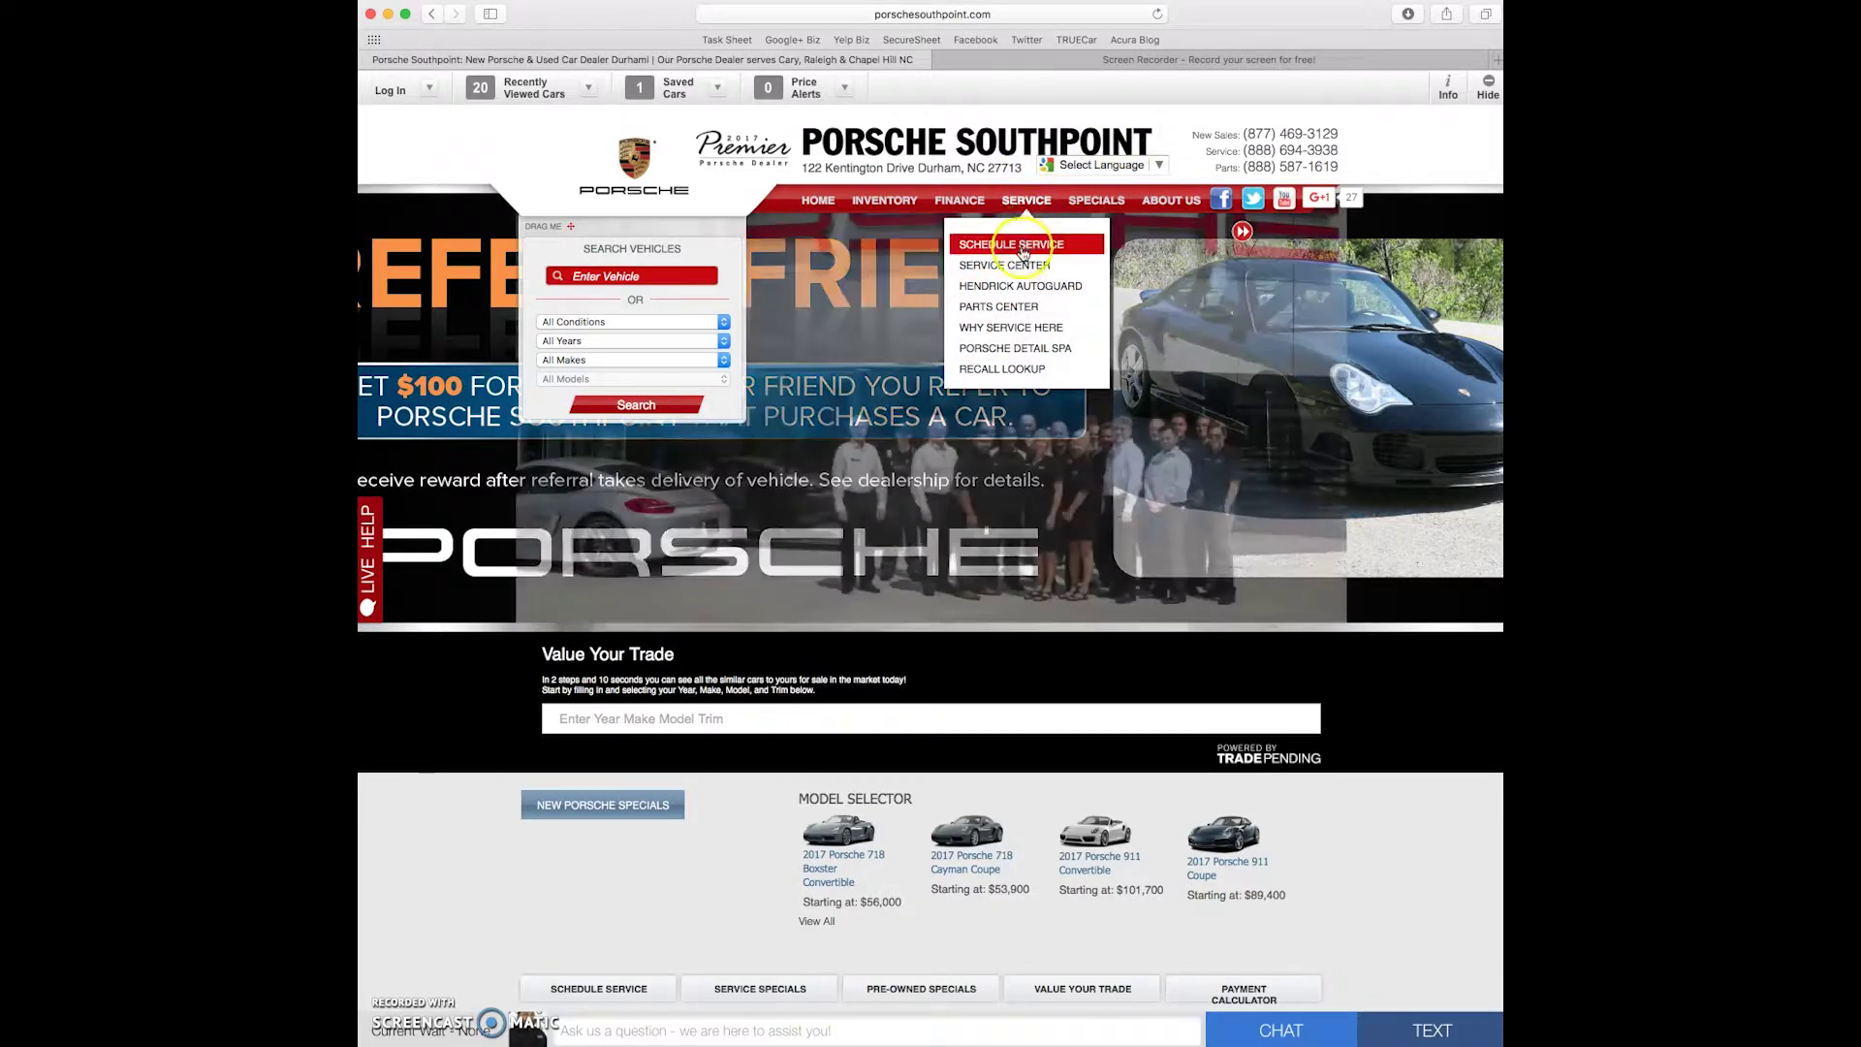
{"action": "left_click", "coordinate": [1023, 250]}
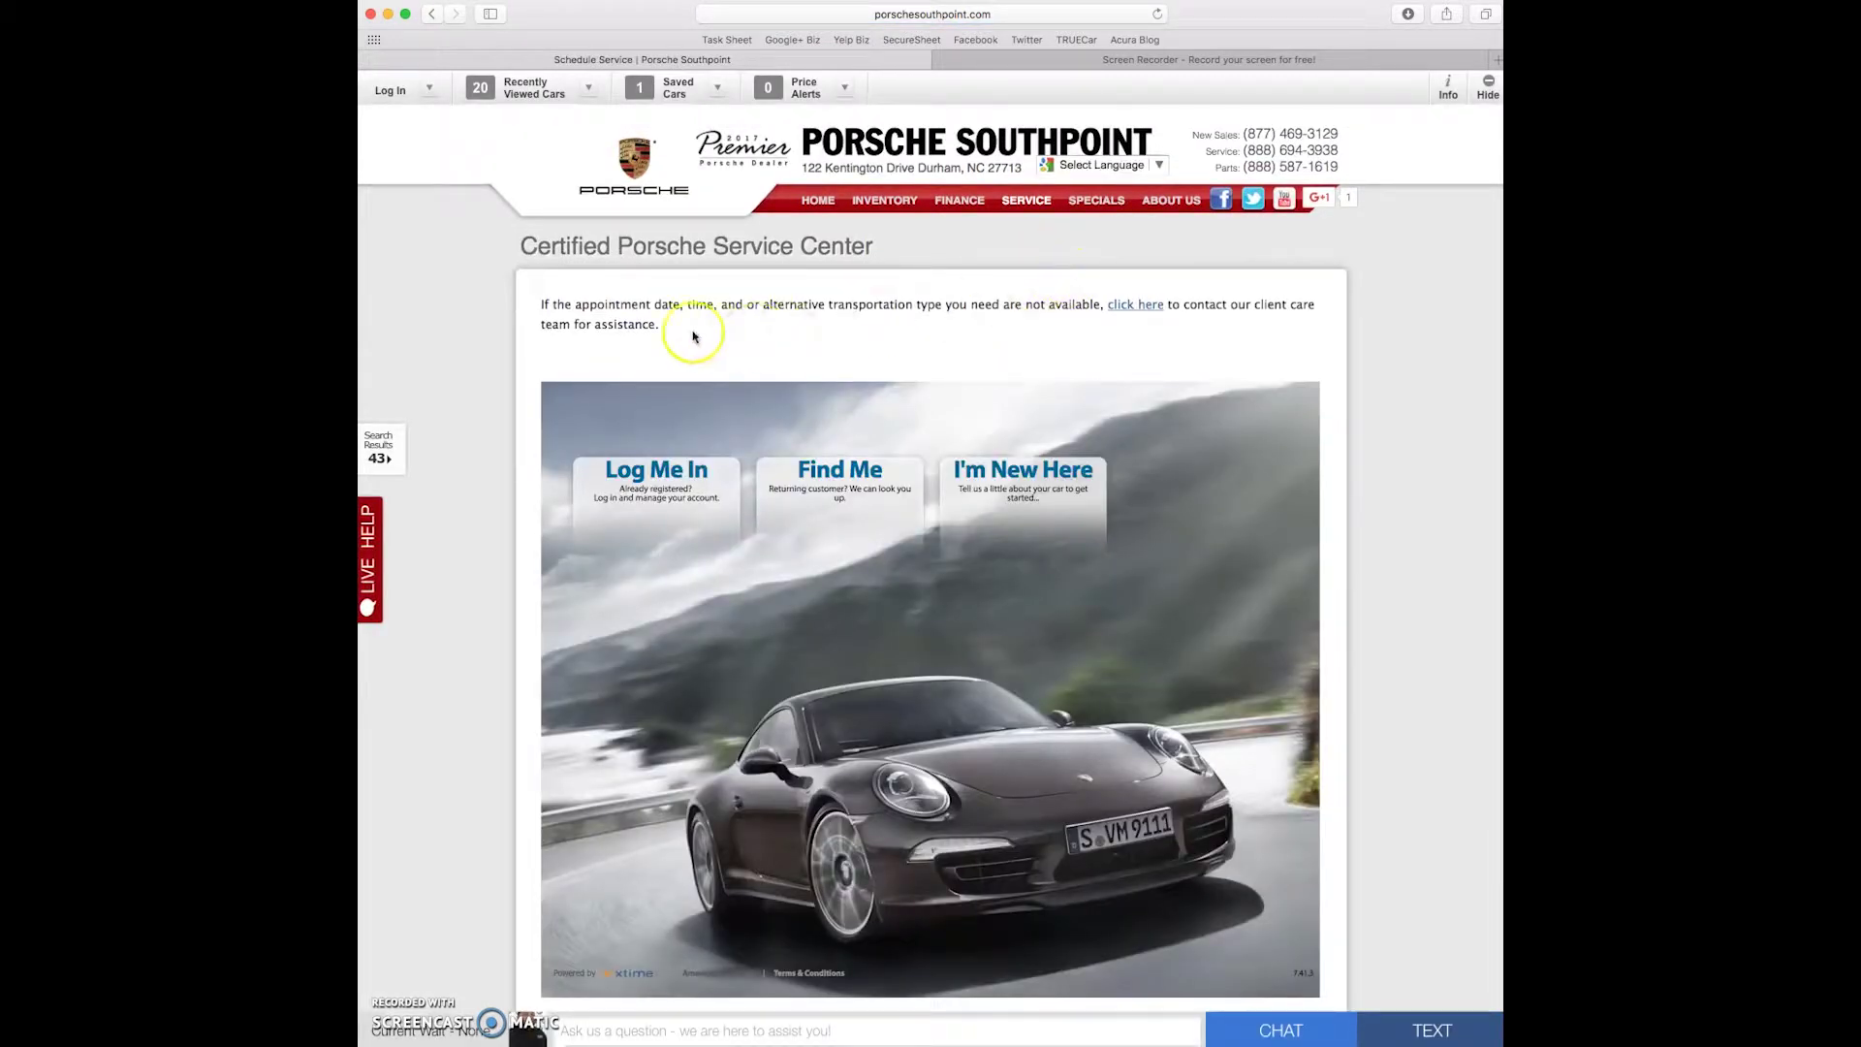
- Enter a 2016 Boxster, Black Edition Convertible Manual trim, with 12500 miles
{"action": "mouse_move", "coordinate": [1046, 480]}
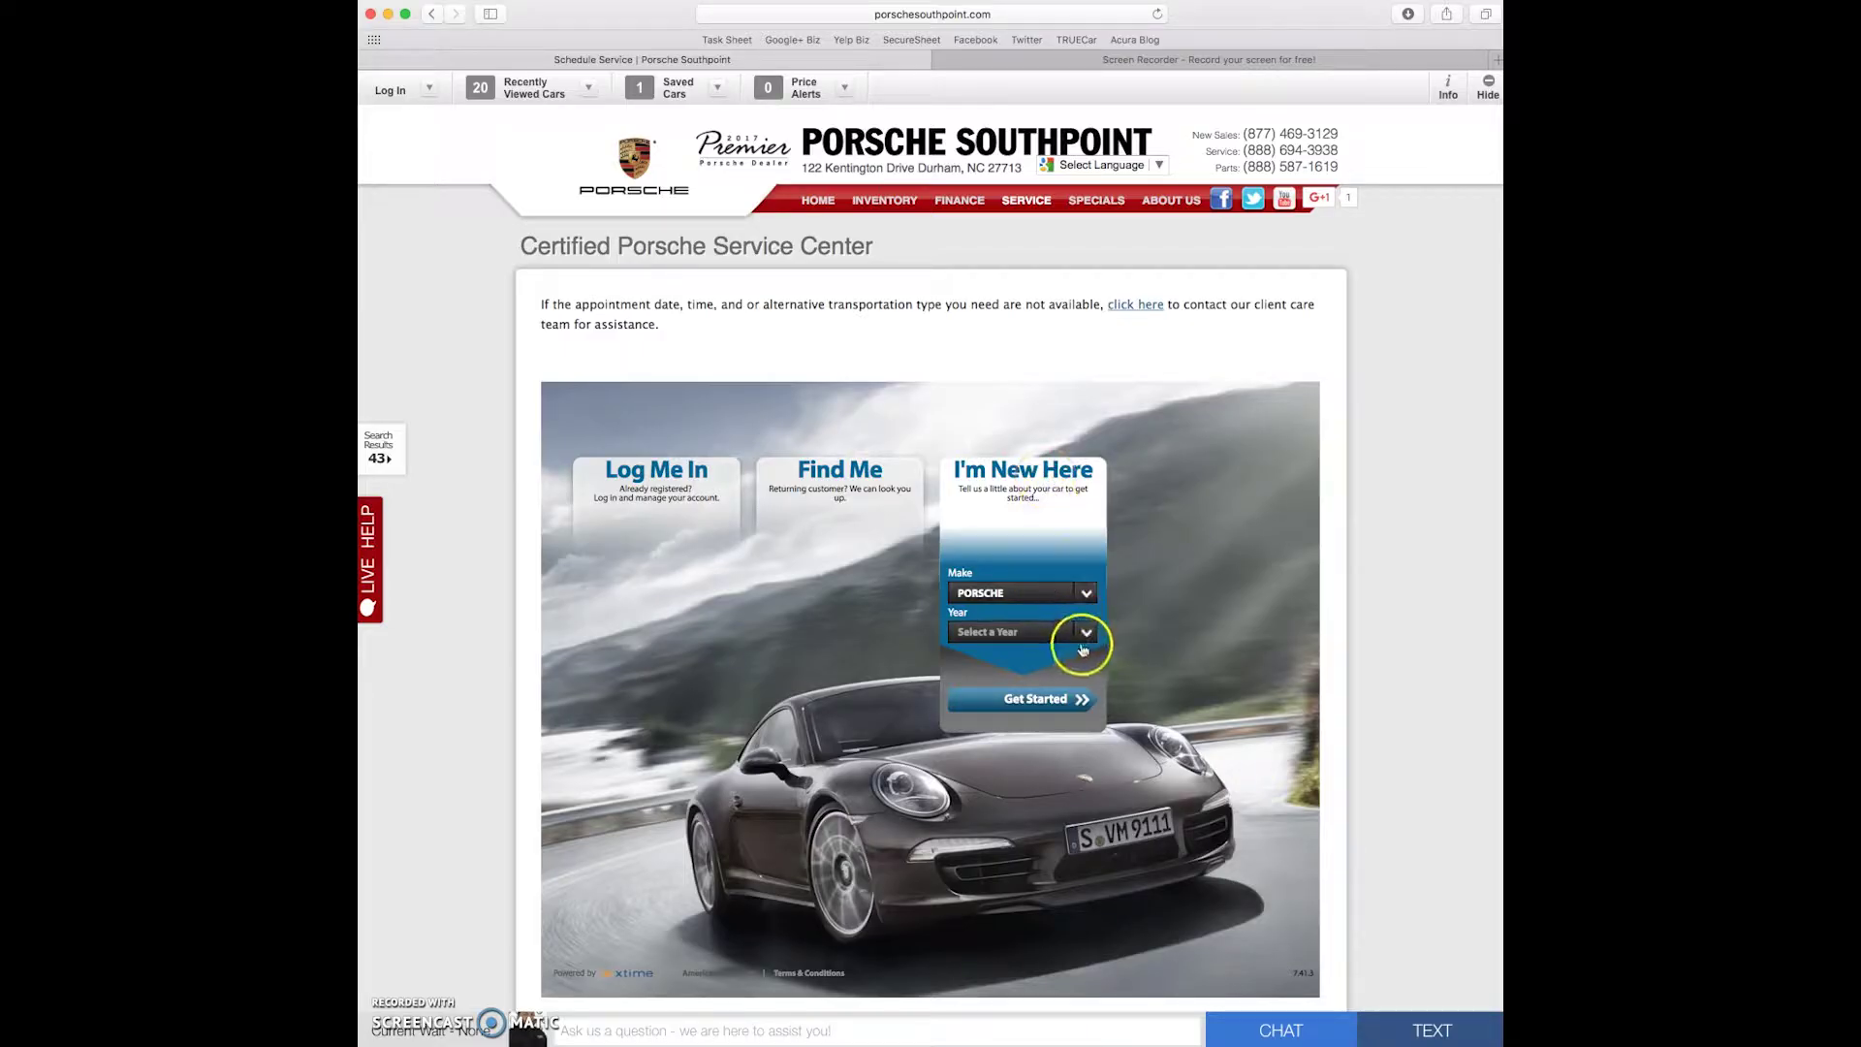
{"action": "left_click", "coordinate": [1088, 633]}
{"action": "left_click", "coordinate": [1014, 694]}
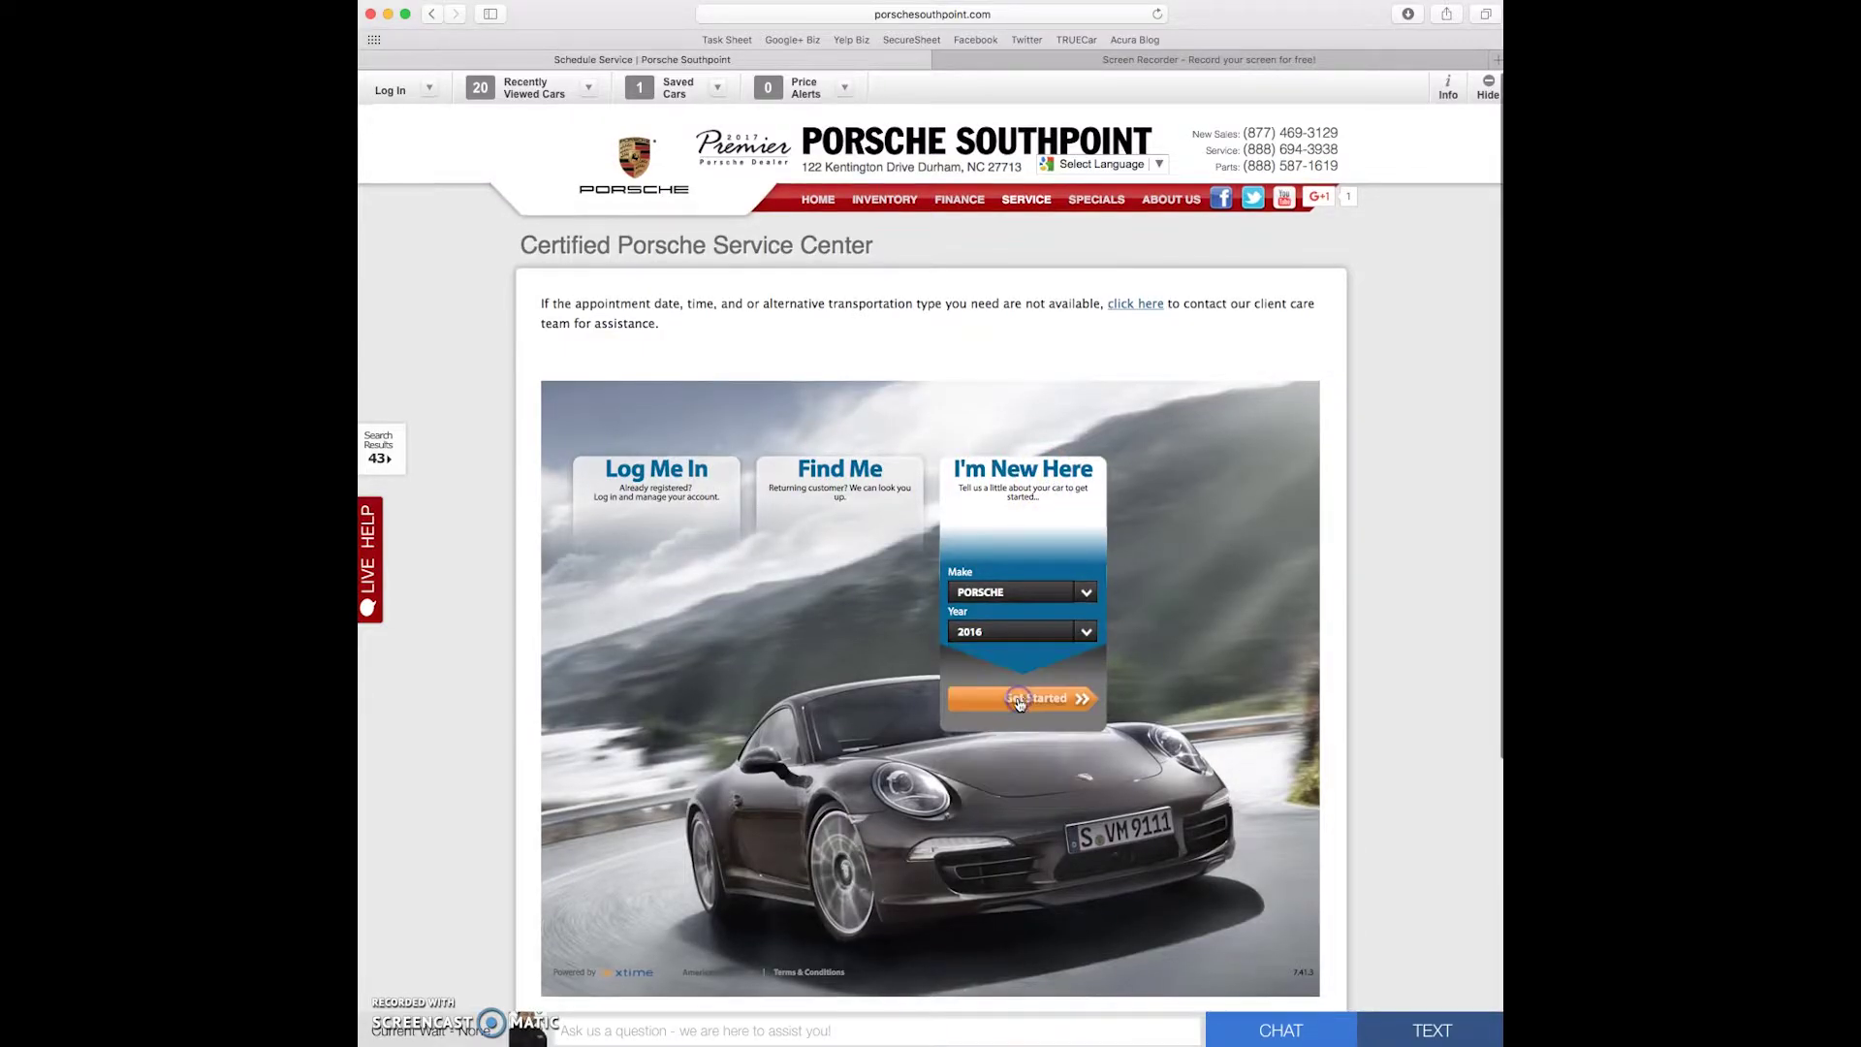
{"action": "left_click", "coordinate": [1060, 705]}
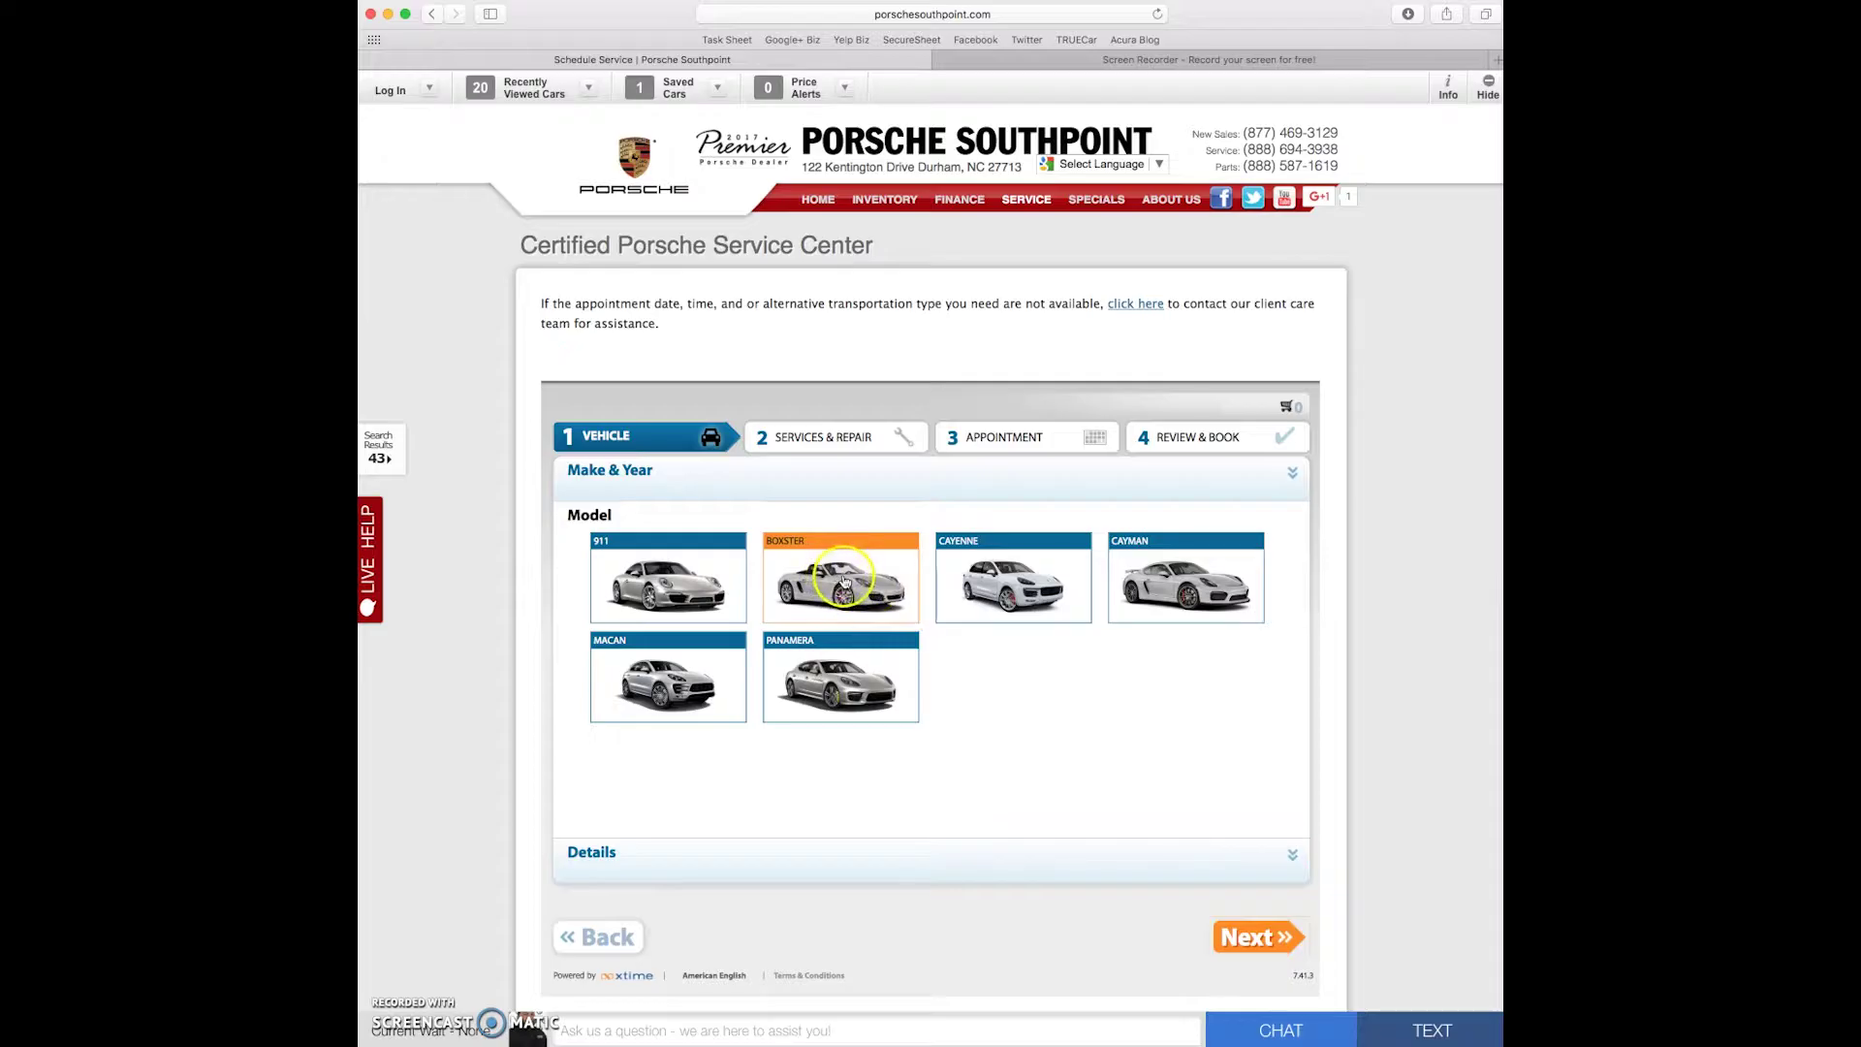
{"action": "left_click", "coordinate": [844, 582]}
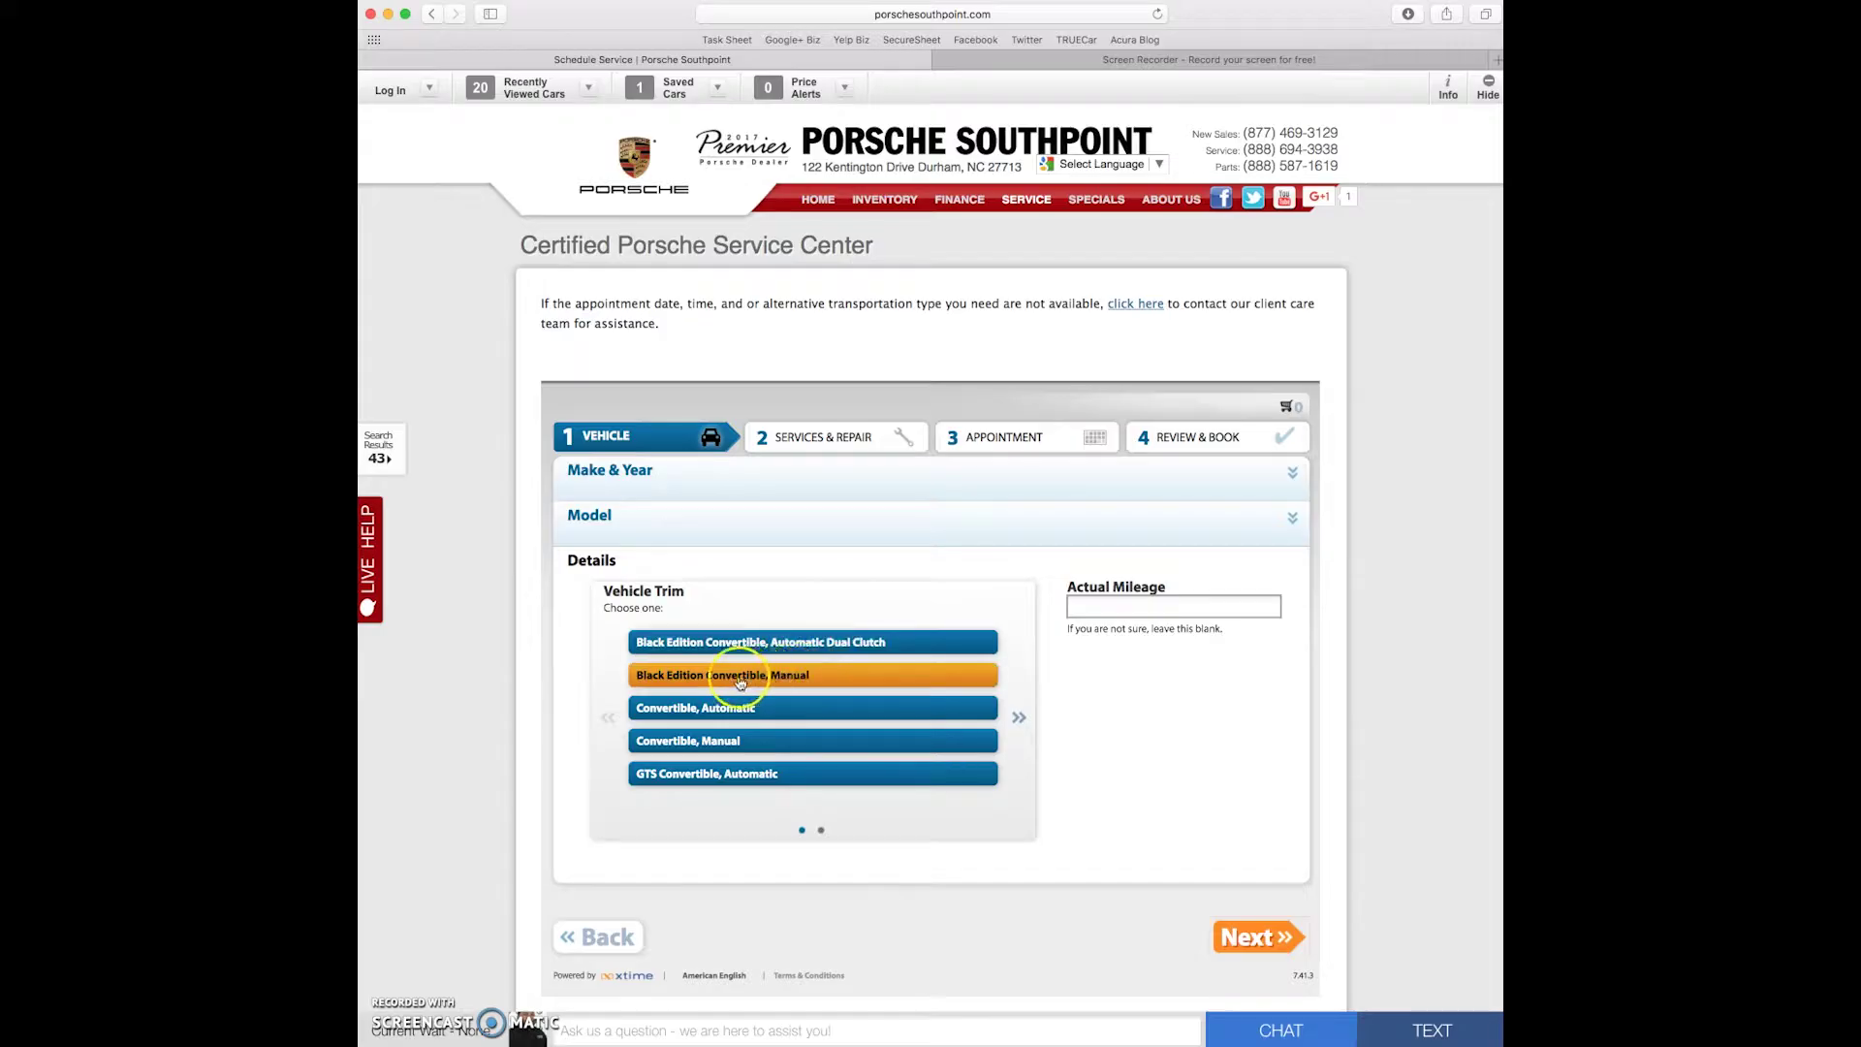
{"action": "left_click", "coordinate": [786, 678]}
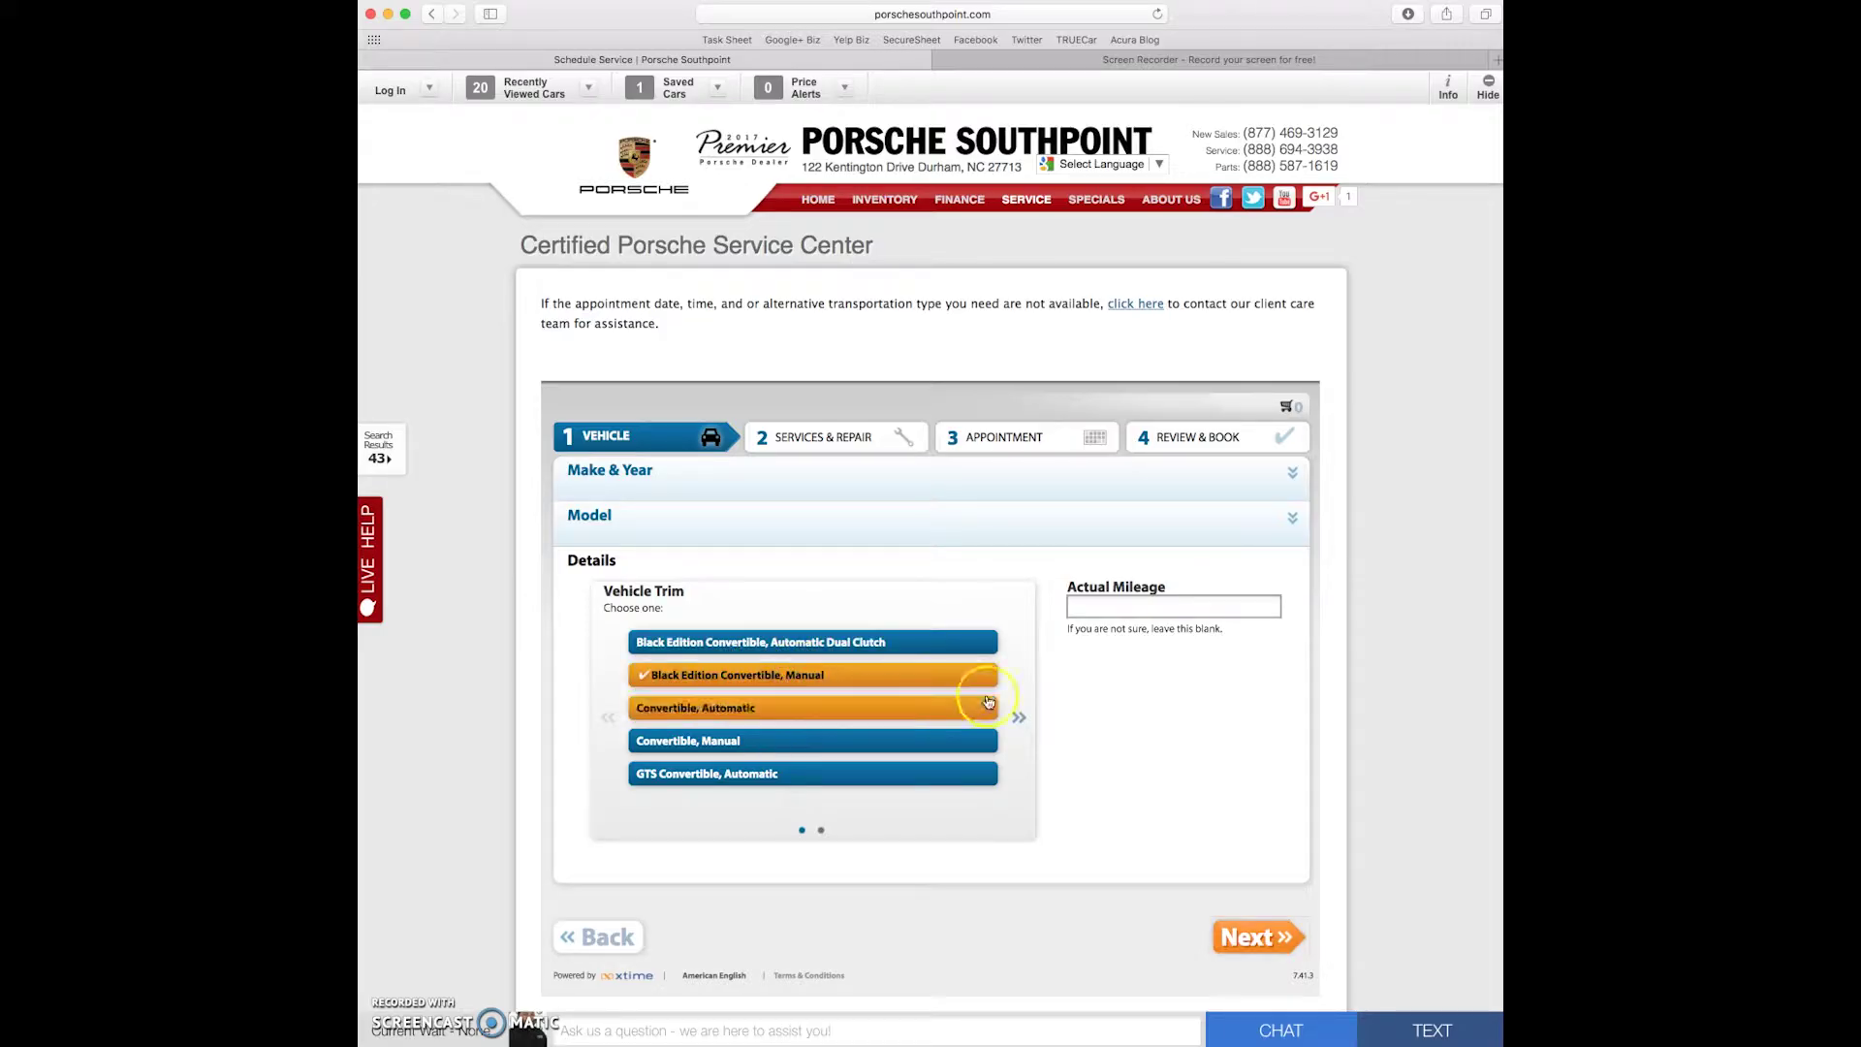
{"action": "left_click", "coordinate": [1104, 603]}
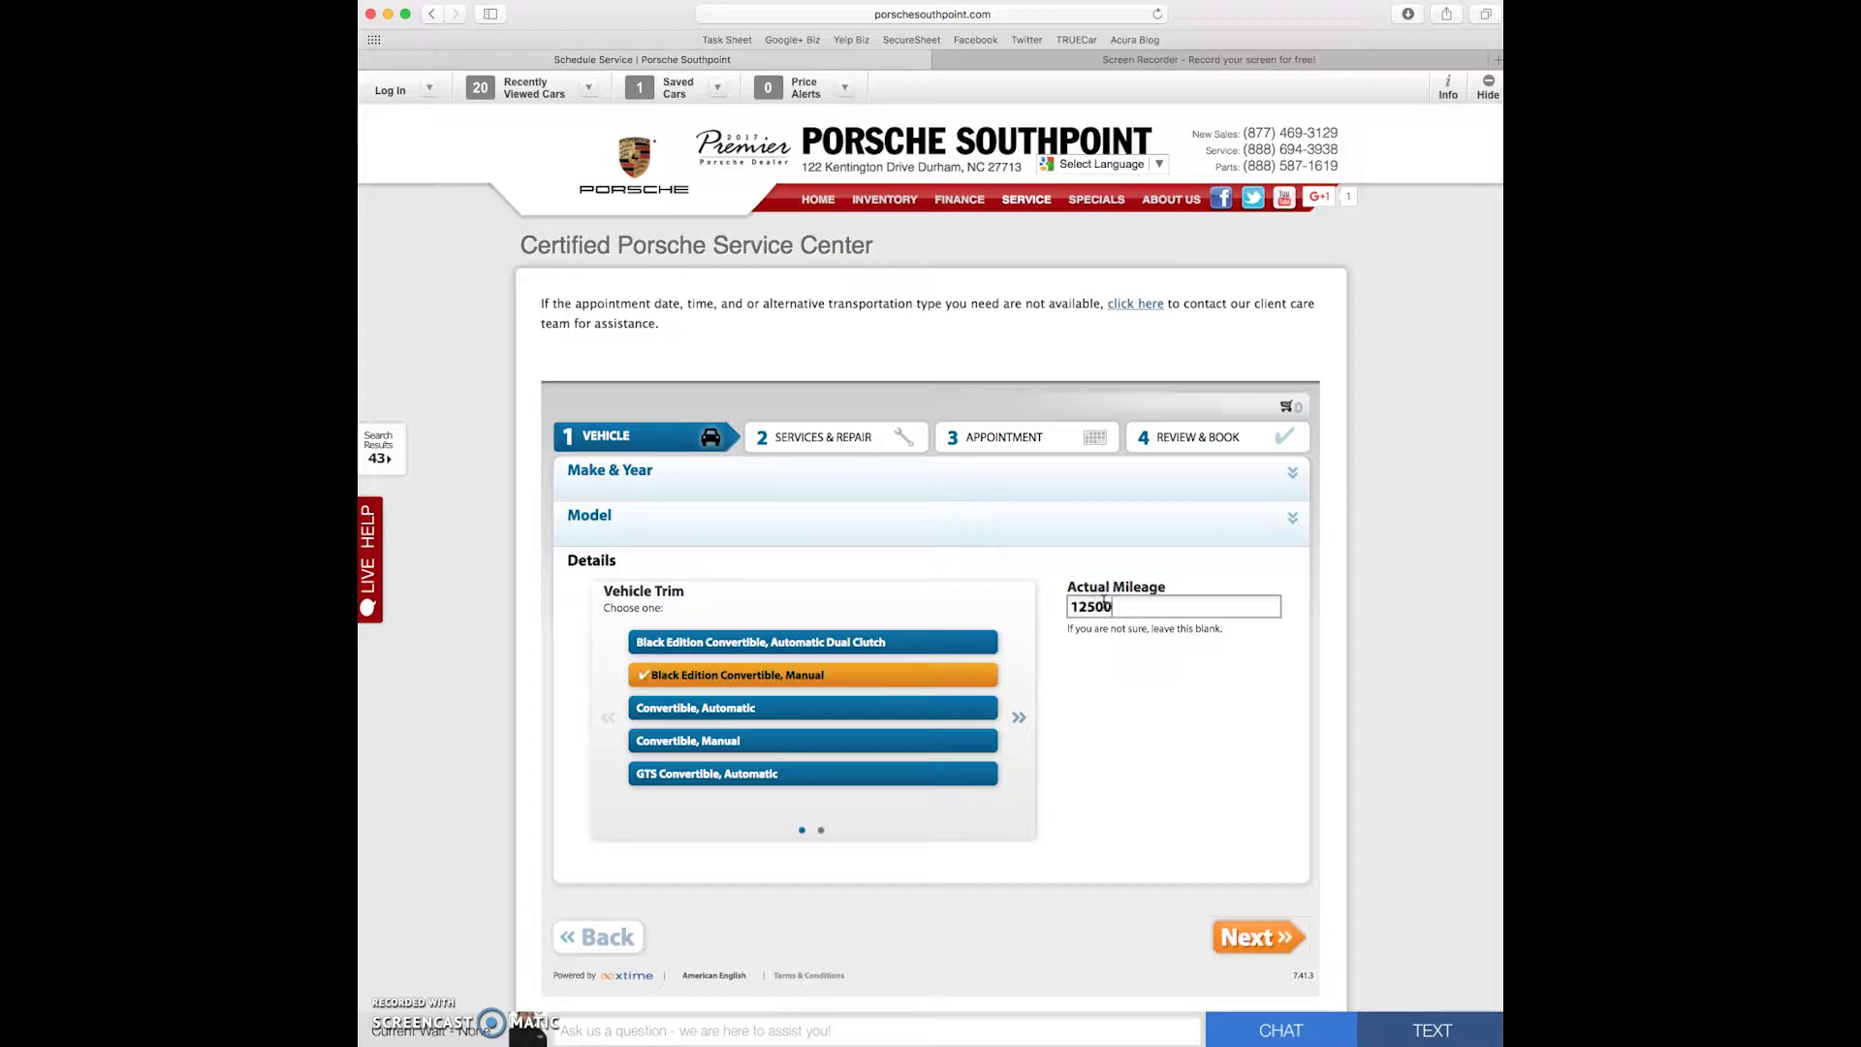
- Review the 20,000 Miles Factory package contents and add it to the cart
{"action": "left_click", "coordinate": [1259, 936]}
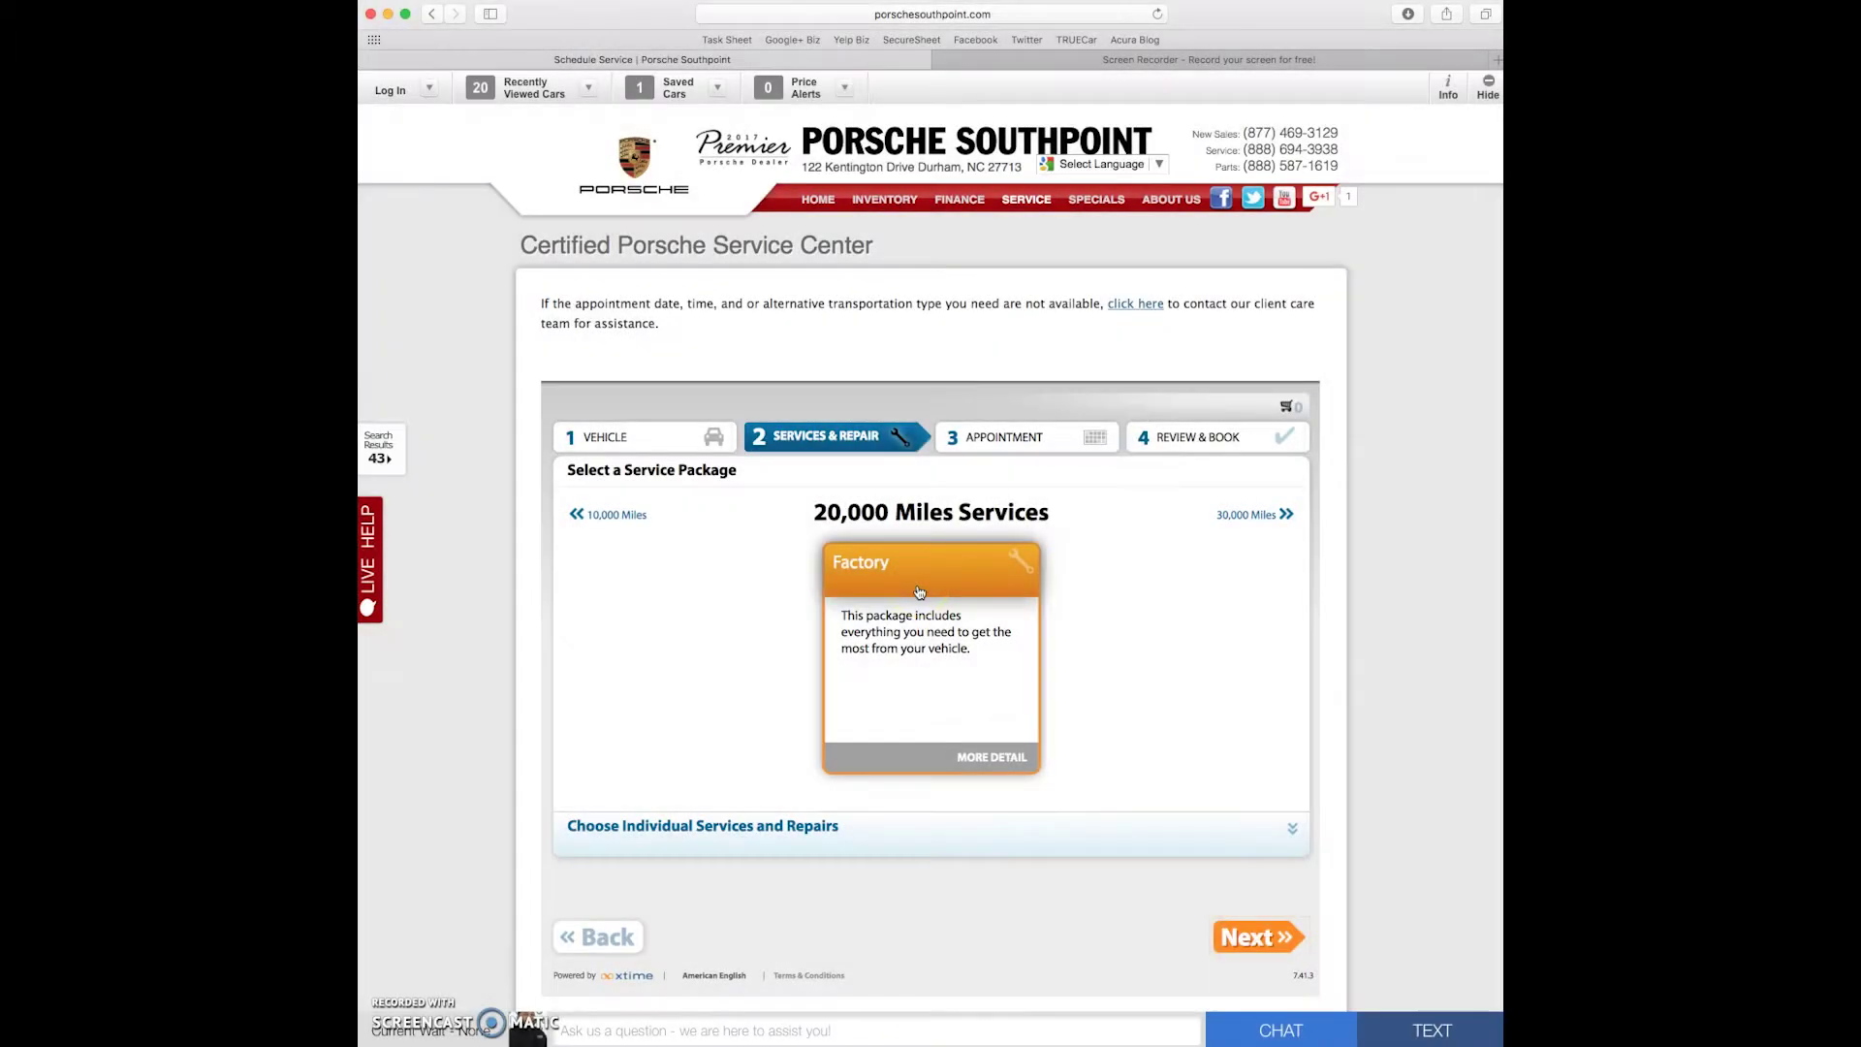
{"action": "left_click", "coordinate": [932, 593]}
{"action": "left_click", "coordinate": [934, 593]}
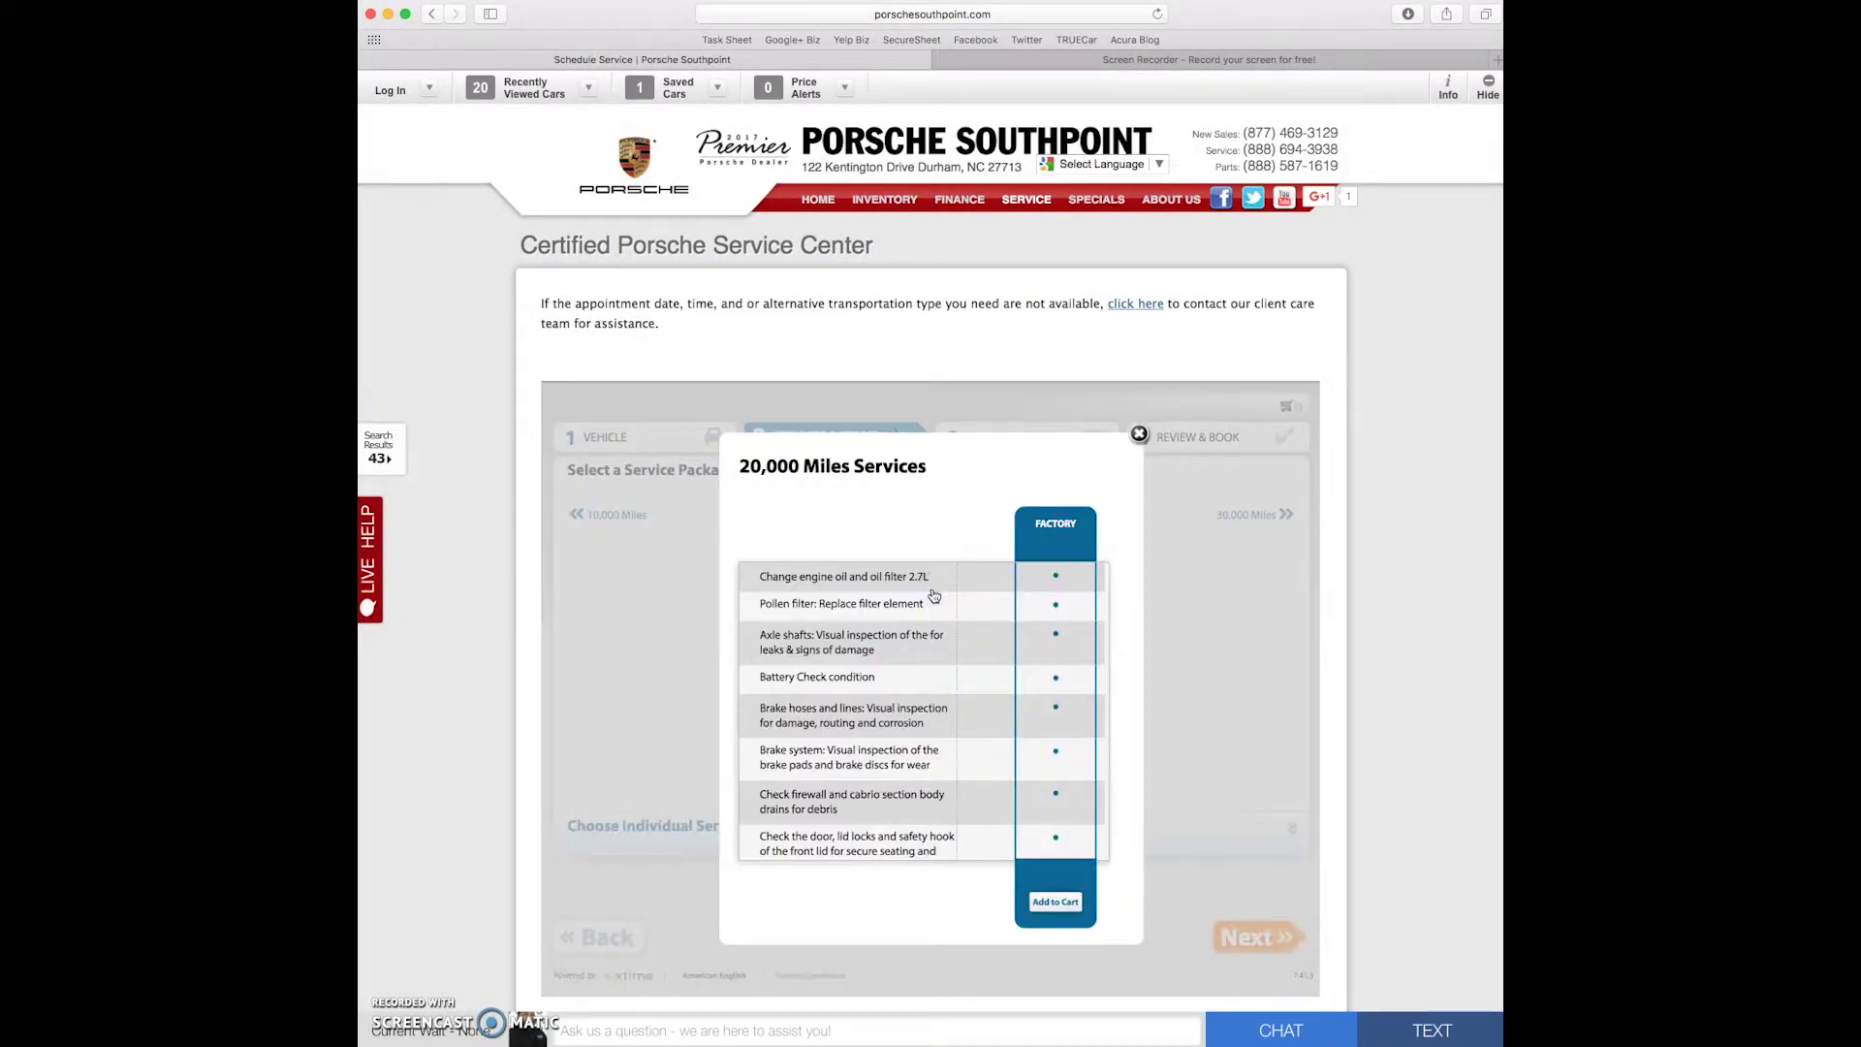
{"action": "scroll", "coordinate": [914, 620], "scroll_direction": "down", "scroll_amount": 1}
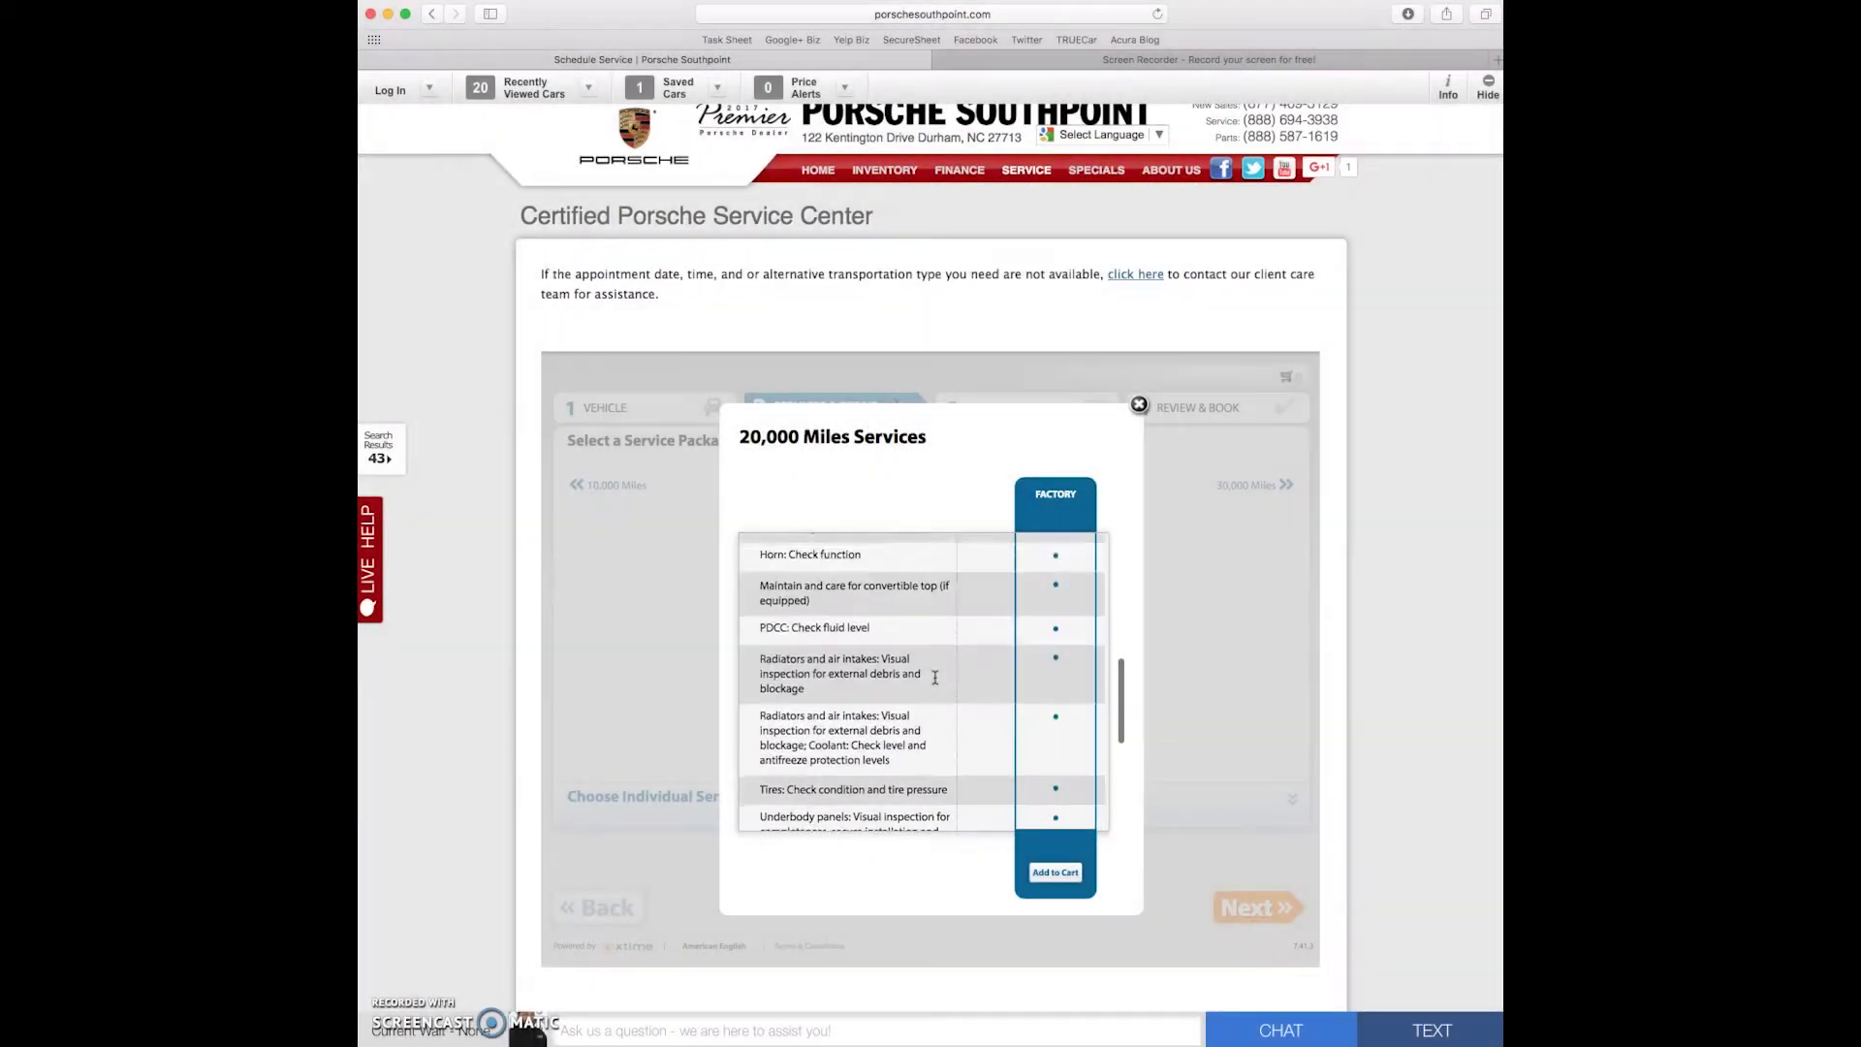
{"action": "scroll", "coordinate": [936, 678], "scroll_direction": "down", "scroll_amount": 5}
{"action": "scroll", "coordinate": [935, 677], "scroll_direction": "down", "scroll_amount": 5}
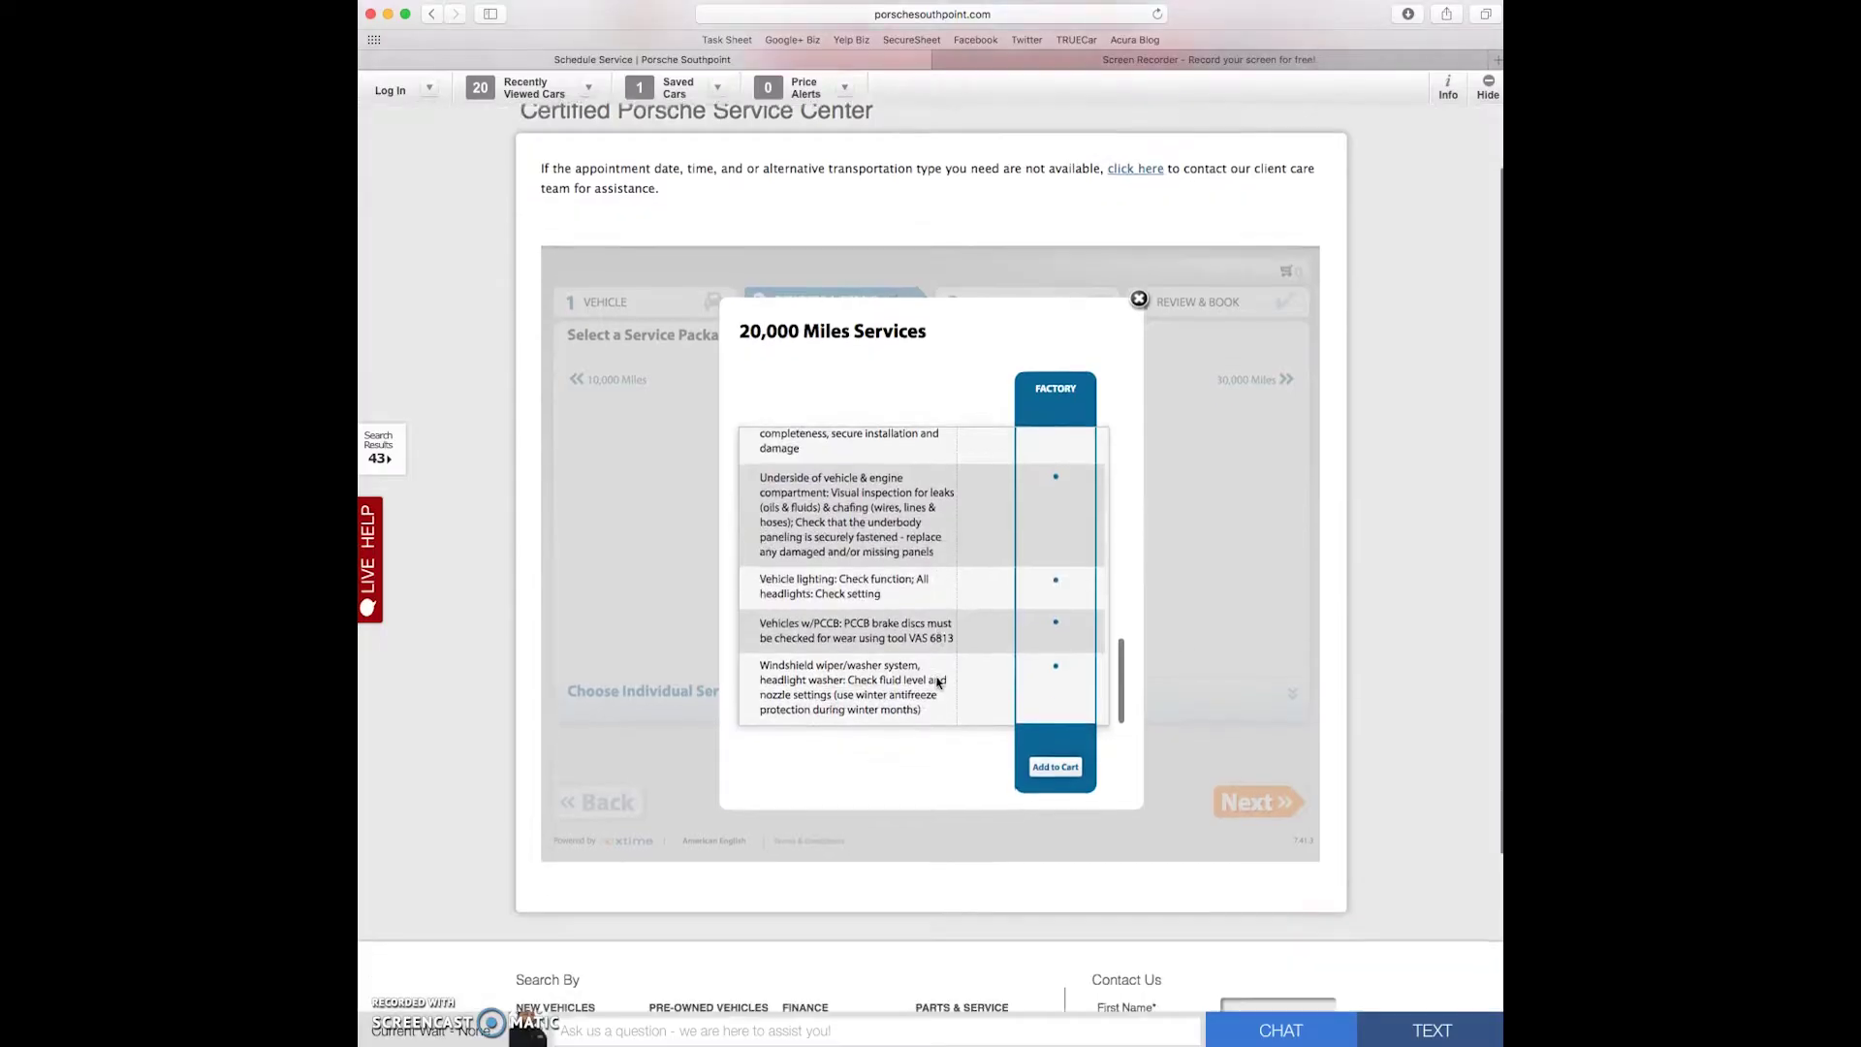
{"action": "left_click", "coordinate": [1057, 745]}
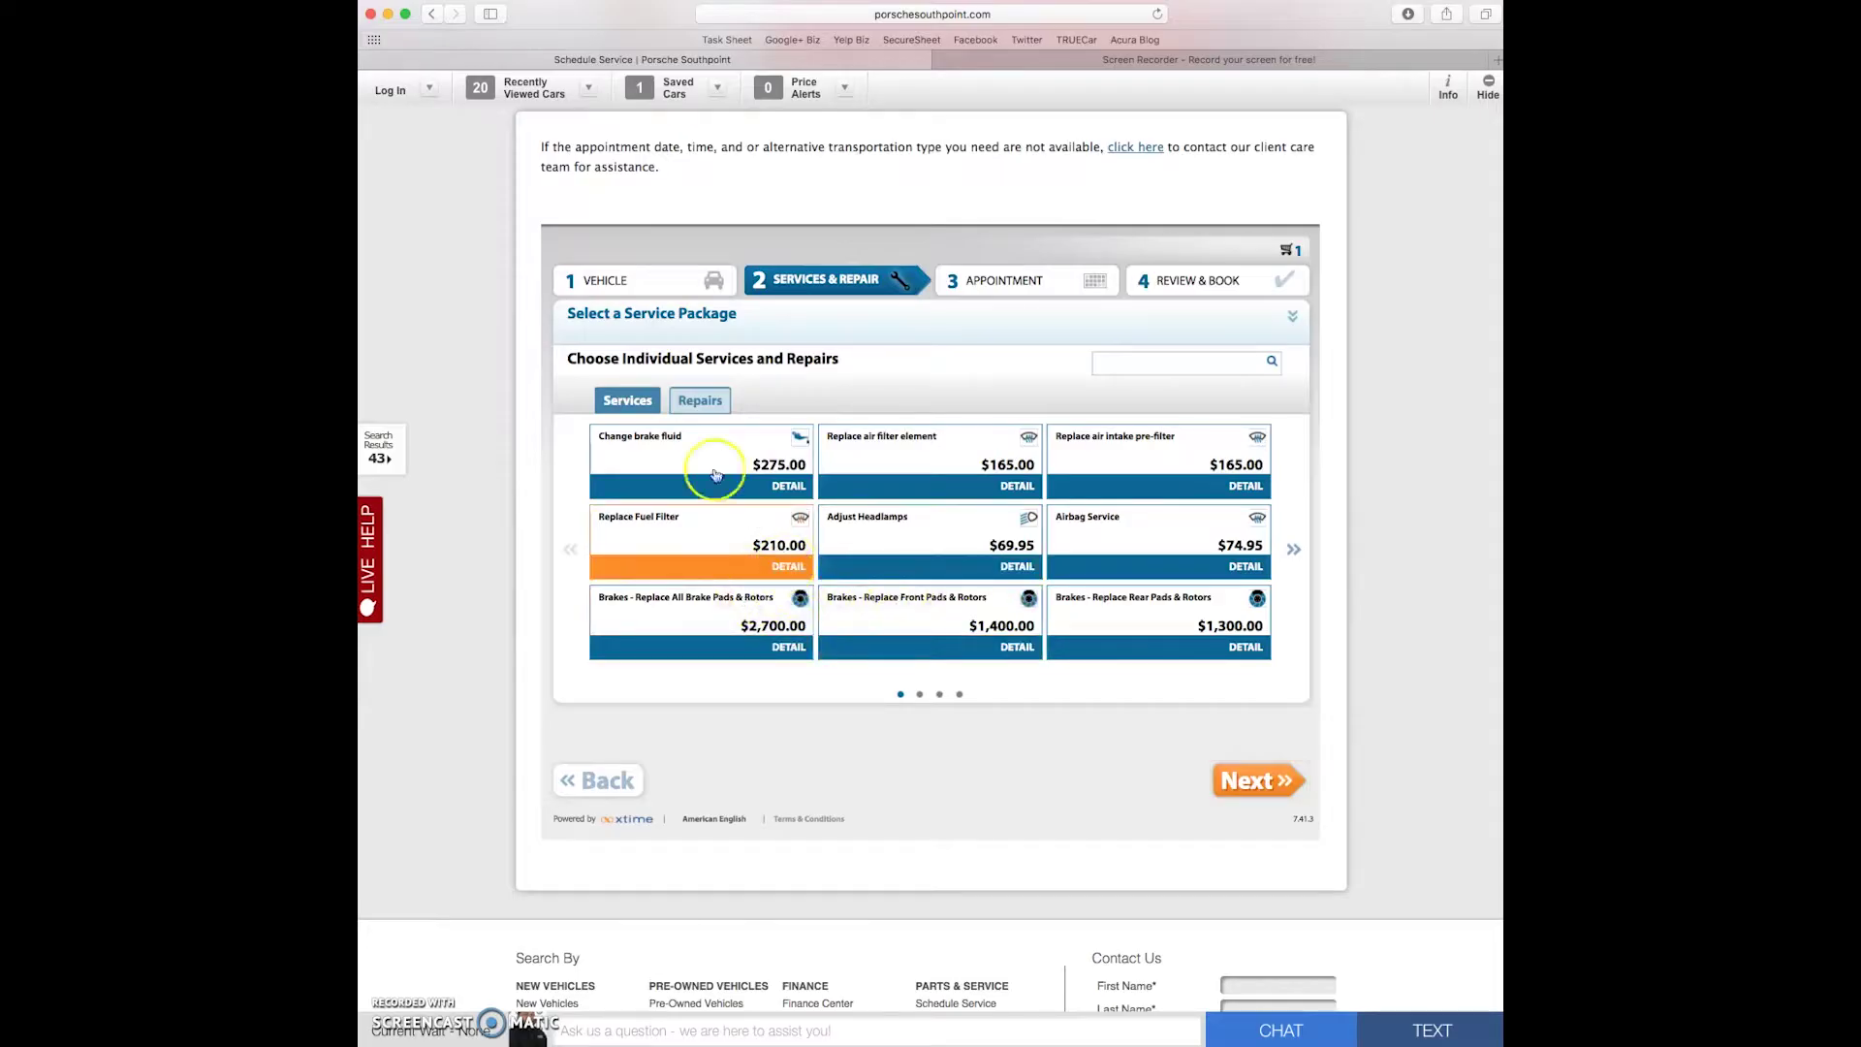
- Add a Check Engine Light - Diagnosis noting a whining noise precedes the light, then continue
{"action": "left_click", "coordinate": [709, 402]}
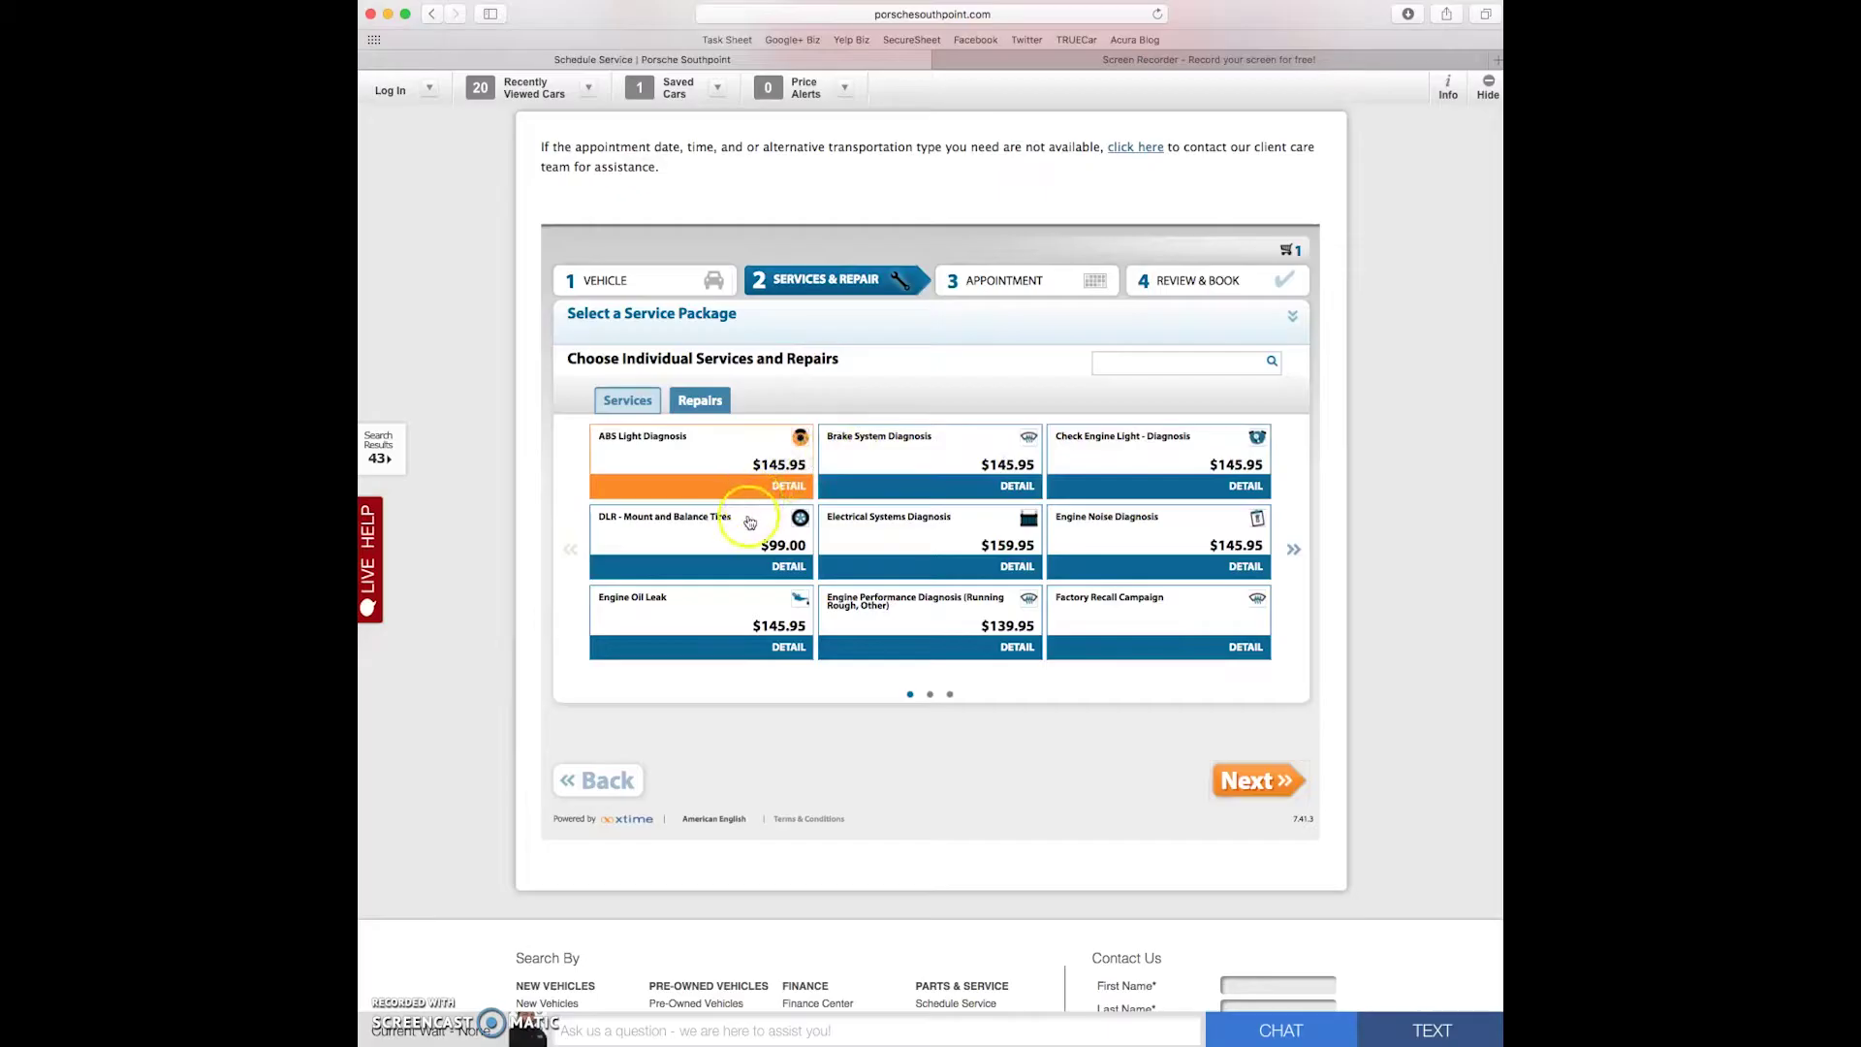
{"action": "scroll", "coordinate": [751, 528], "scroll_direction": "up", "scroll_amount": 1}
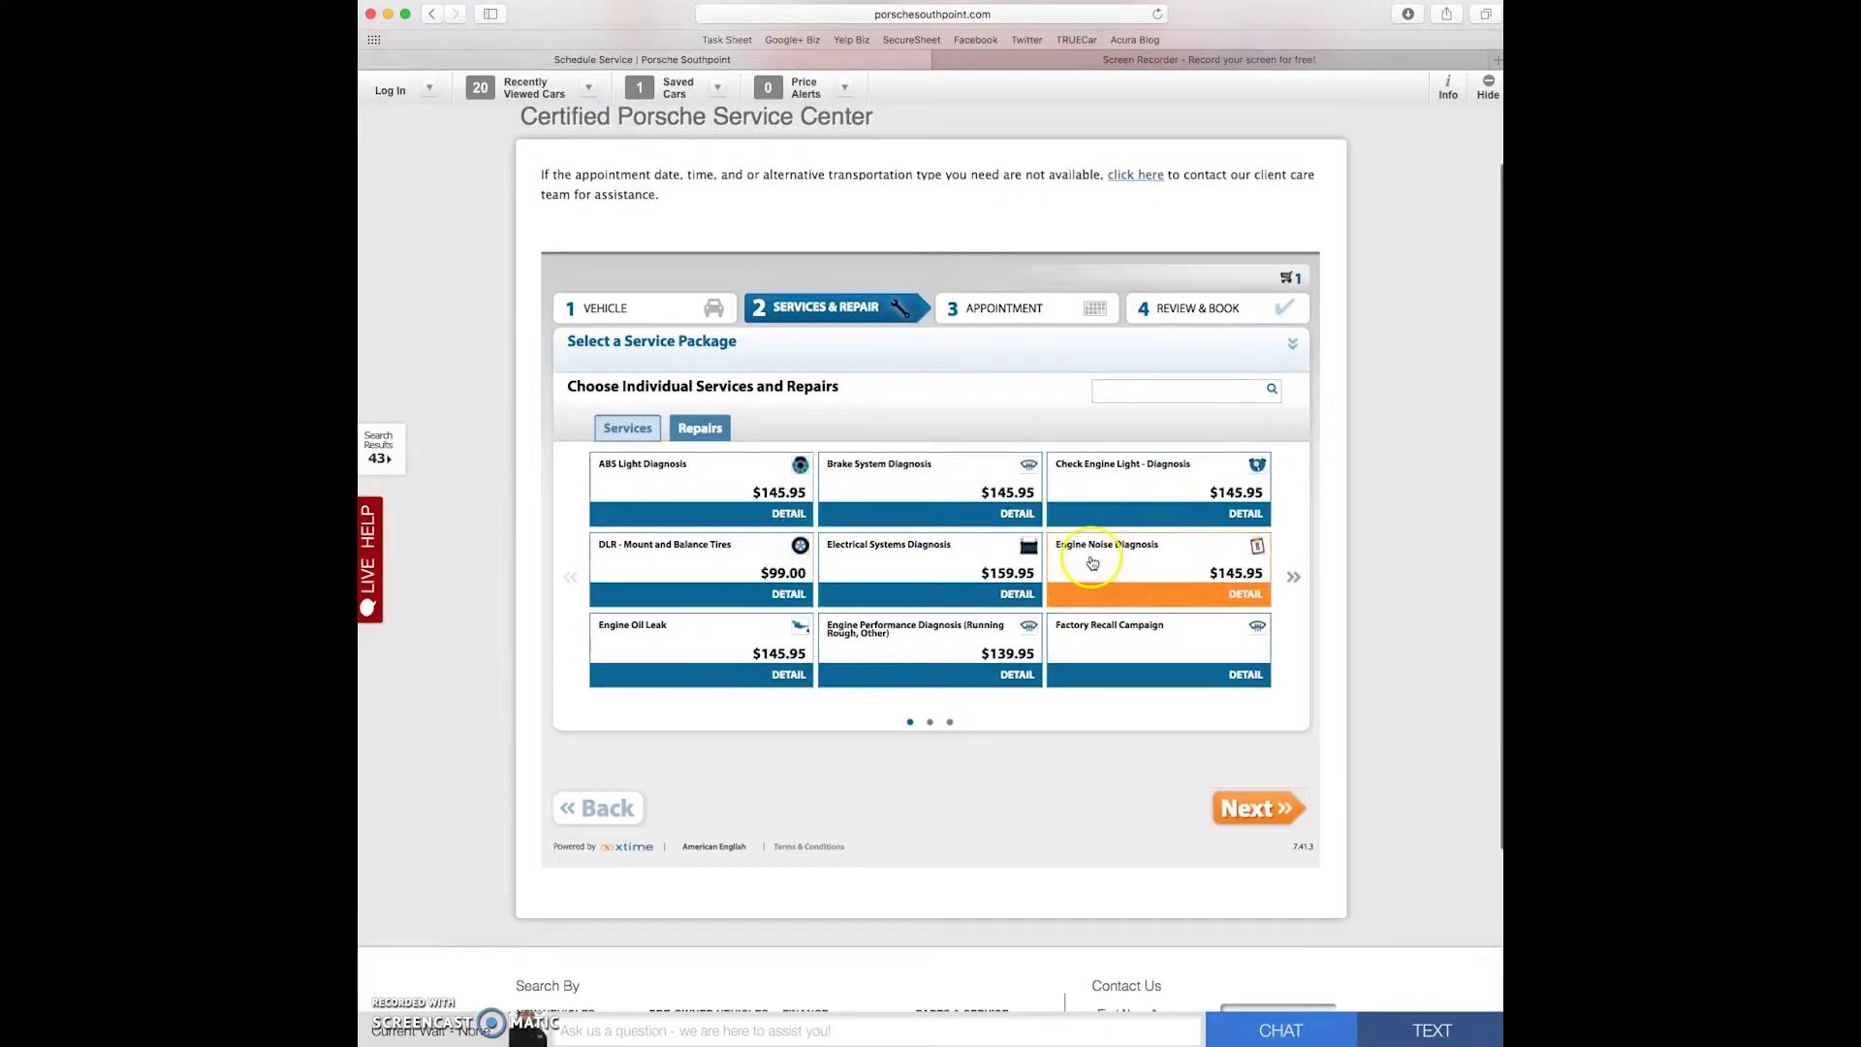
{"action": "left_click", "coordinate": [1153, 491]}
{"action": "type", "text": "Check engine light comes on after a whining noise in engine"}
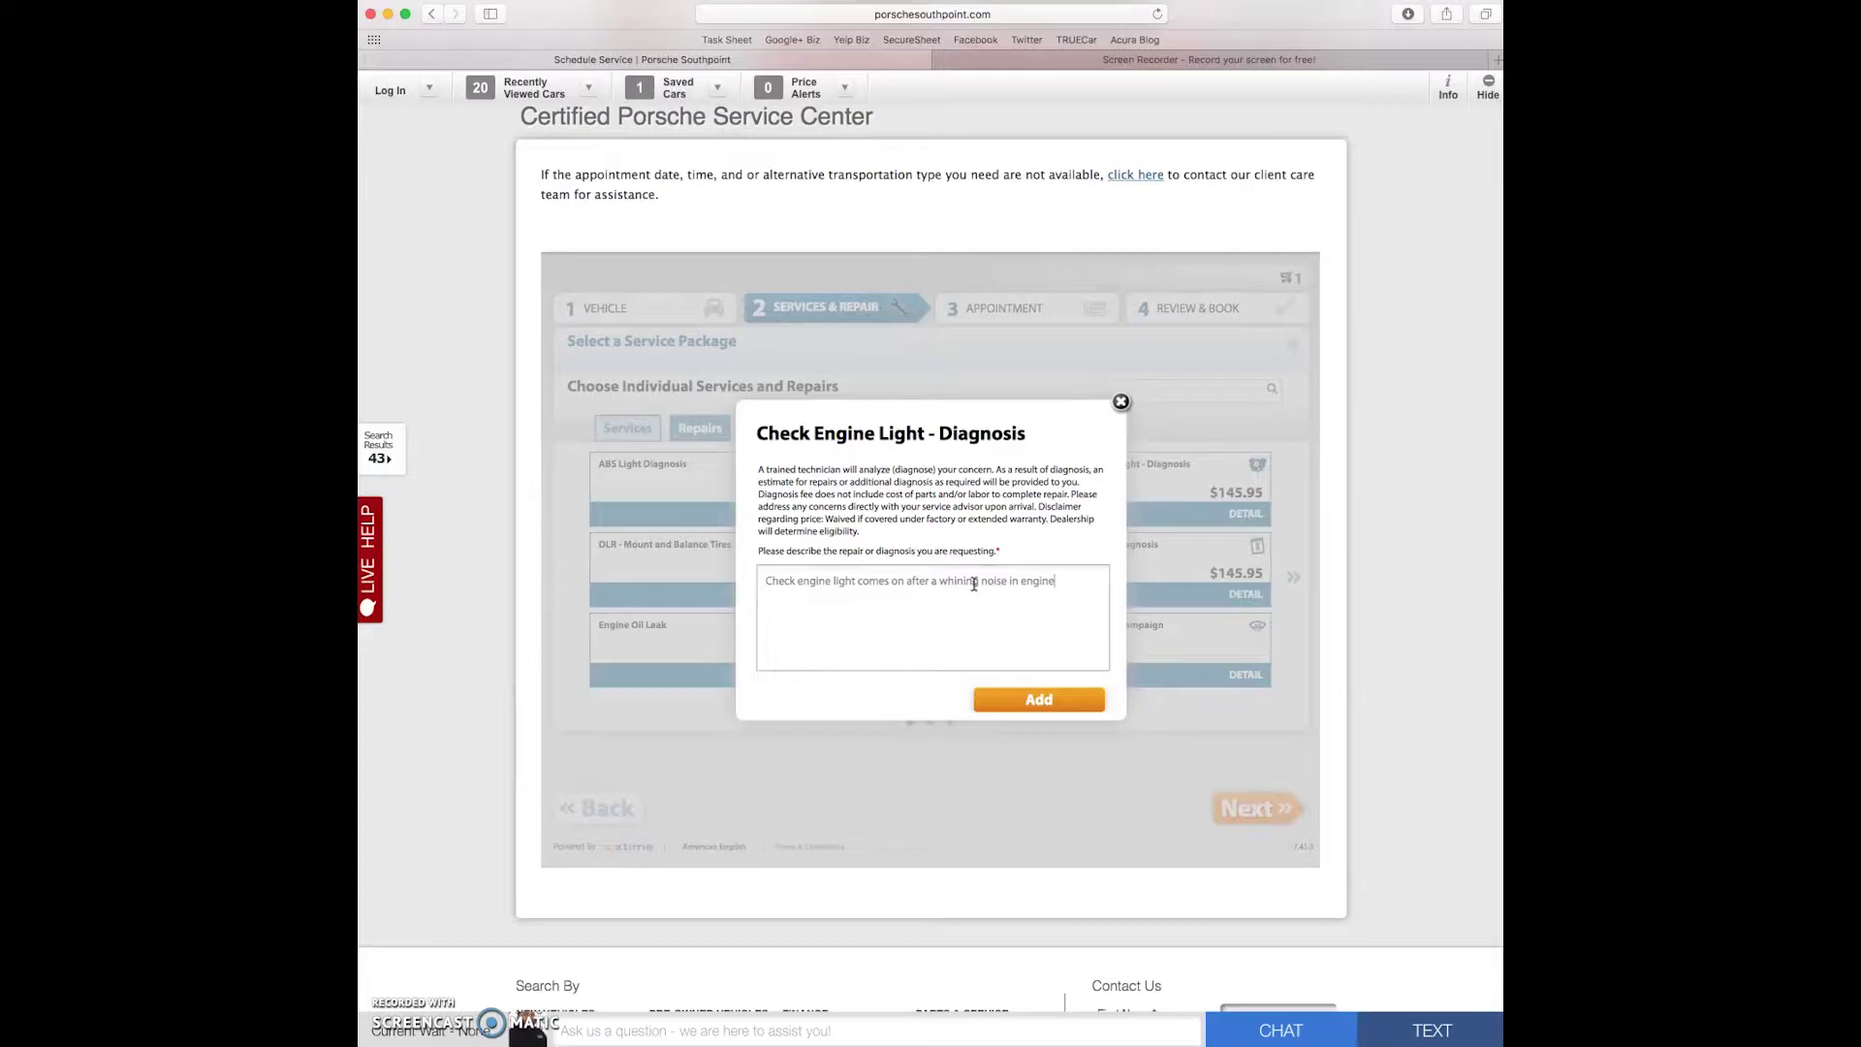
{"action": "type", "text": "."}
{"action": "left_click", "coordinate": [1042, 700]}
{"action": "left_click", "coordinate": [1267, 810]}
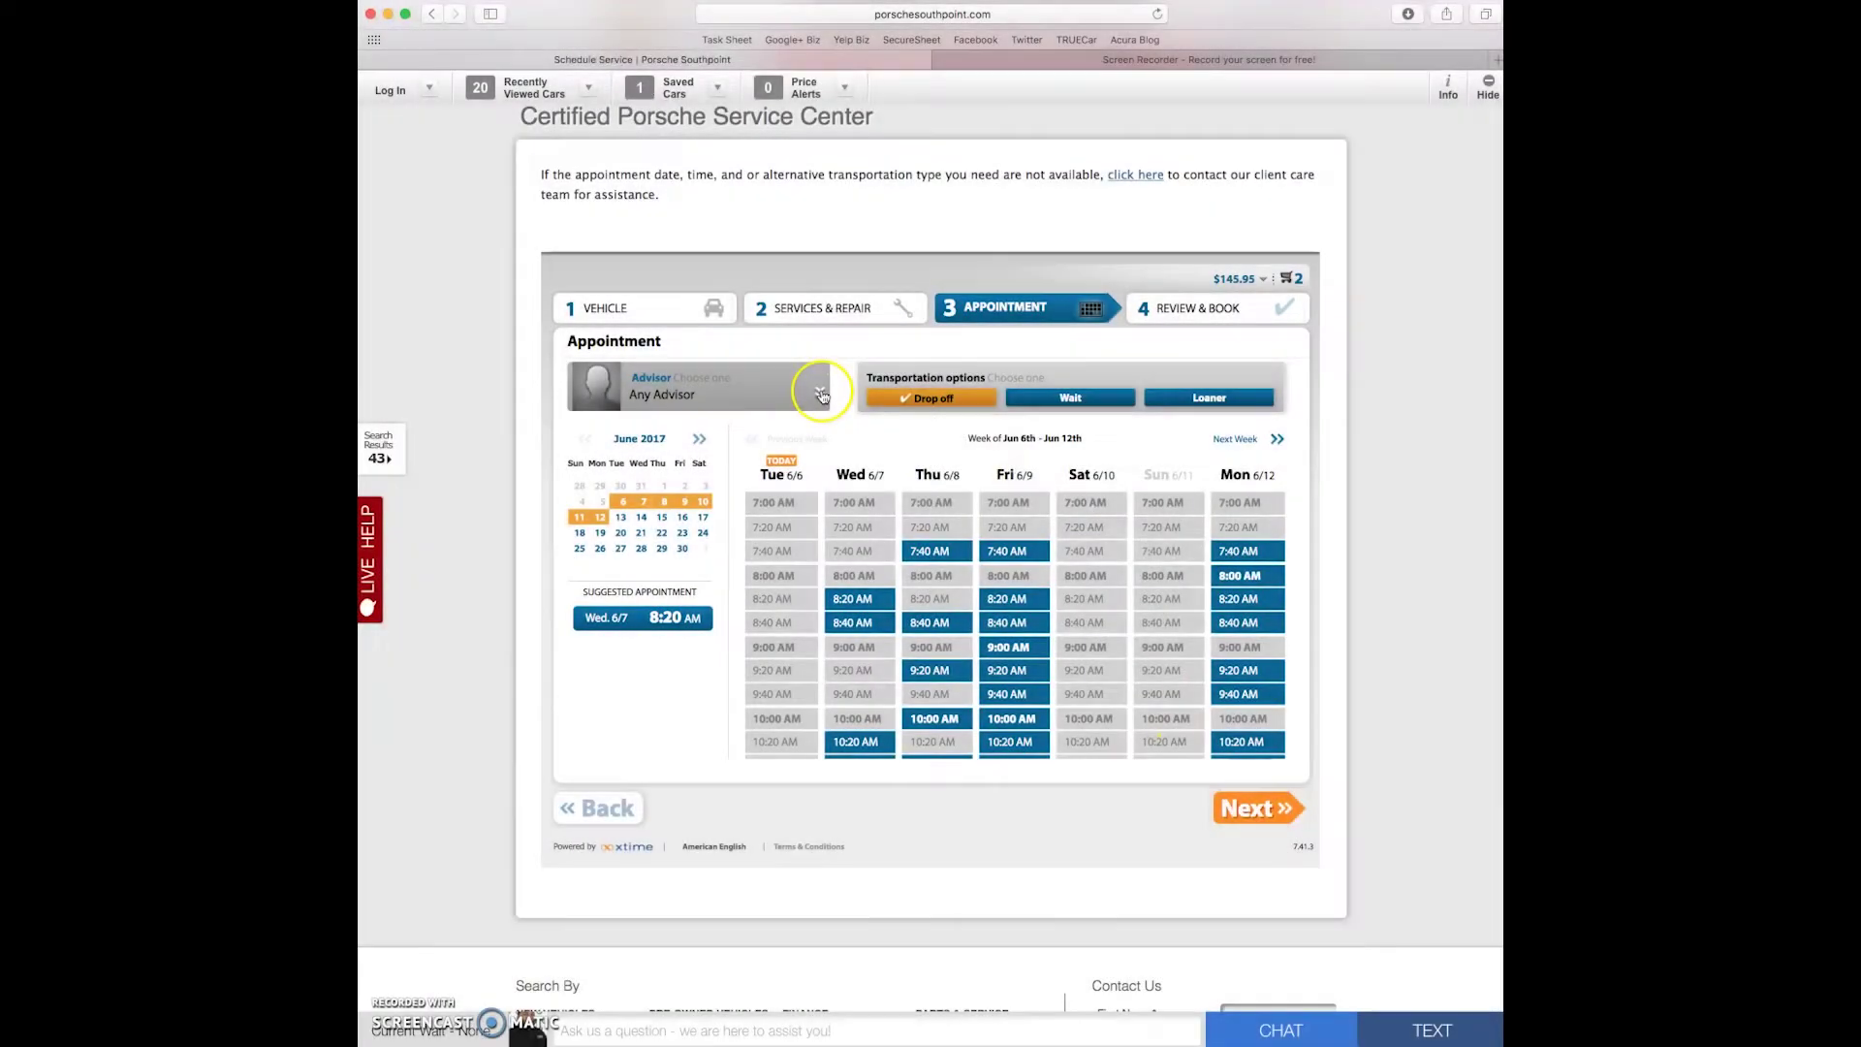
- Keep Any Advisor and set transportation to Loaner, confirming the popups
{"action": "left_click", "coordinate": [821, 395]}
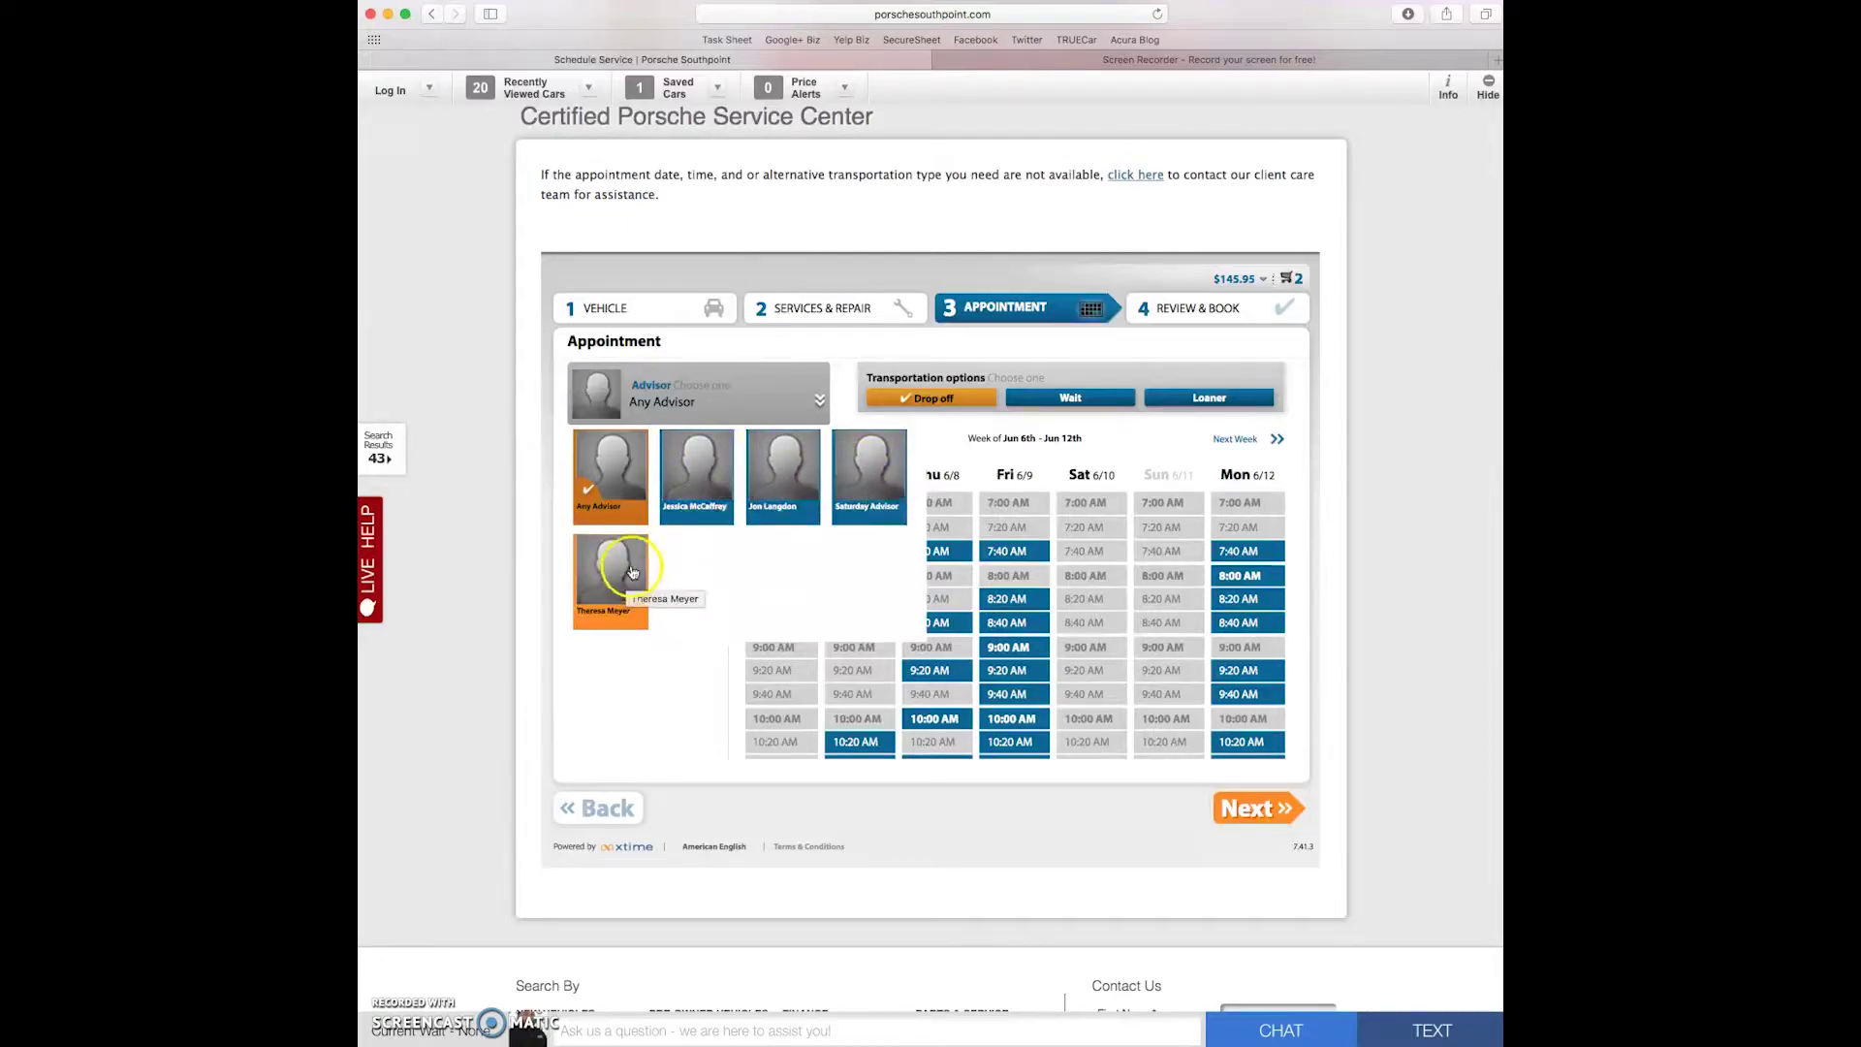
{"action": "left_click", "coordinate": [820, 402]}
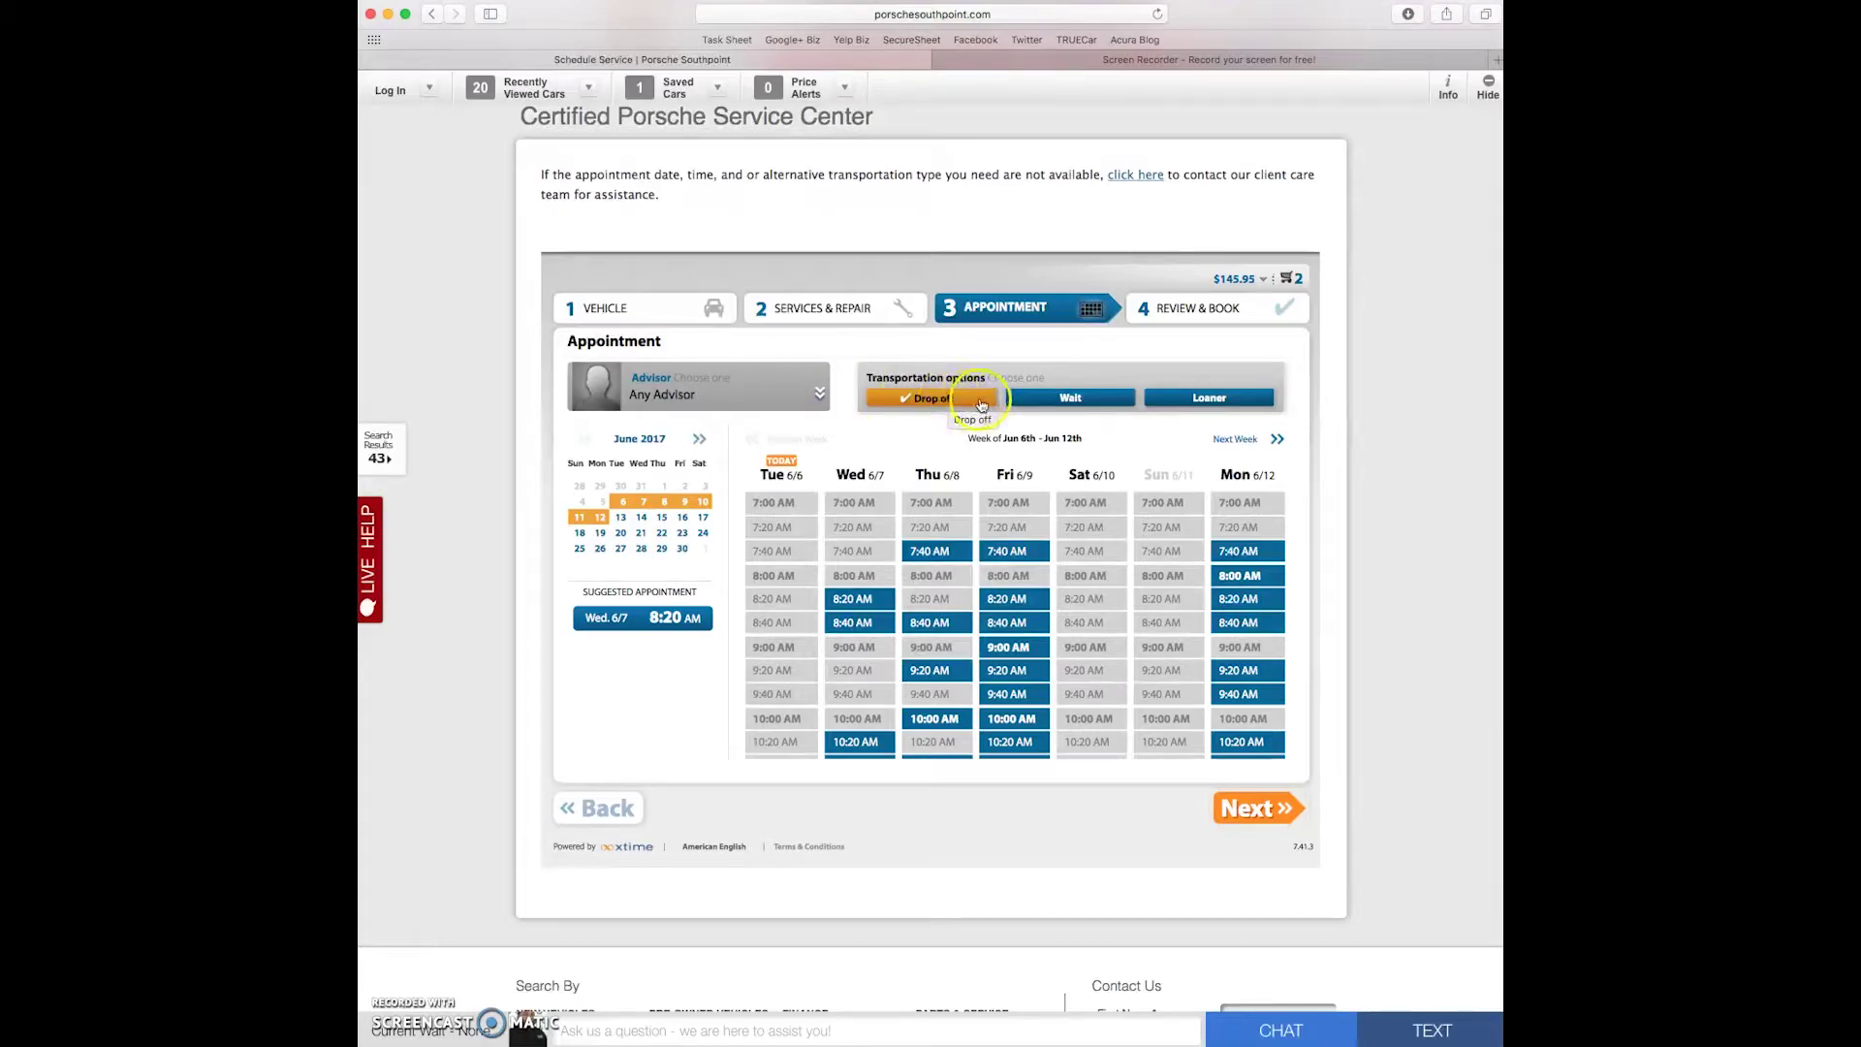
{"action": "left_click", "coordinate": [1077, 401]}
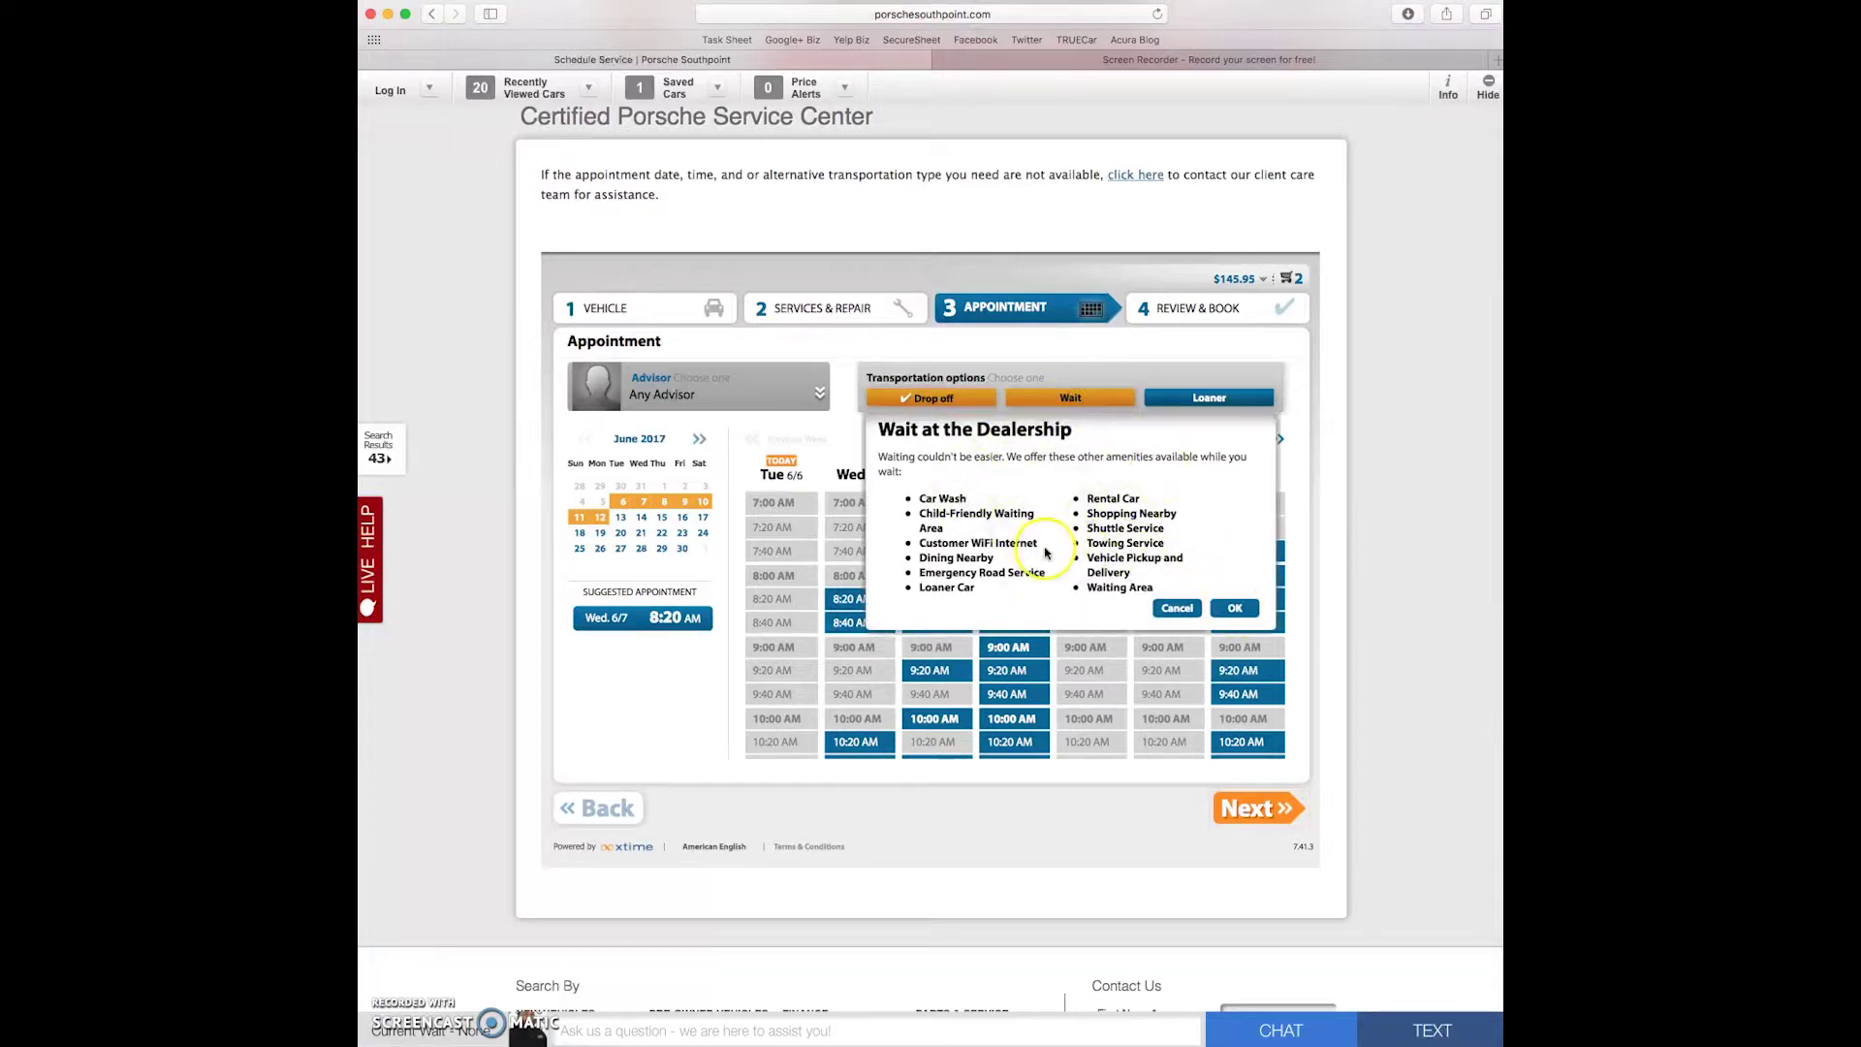
{"action": "left_click", "coordinate": [1235, 608]}
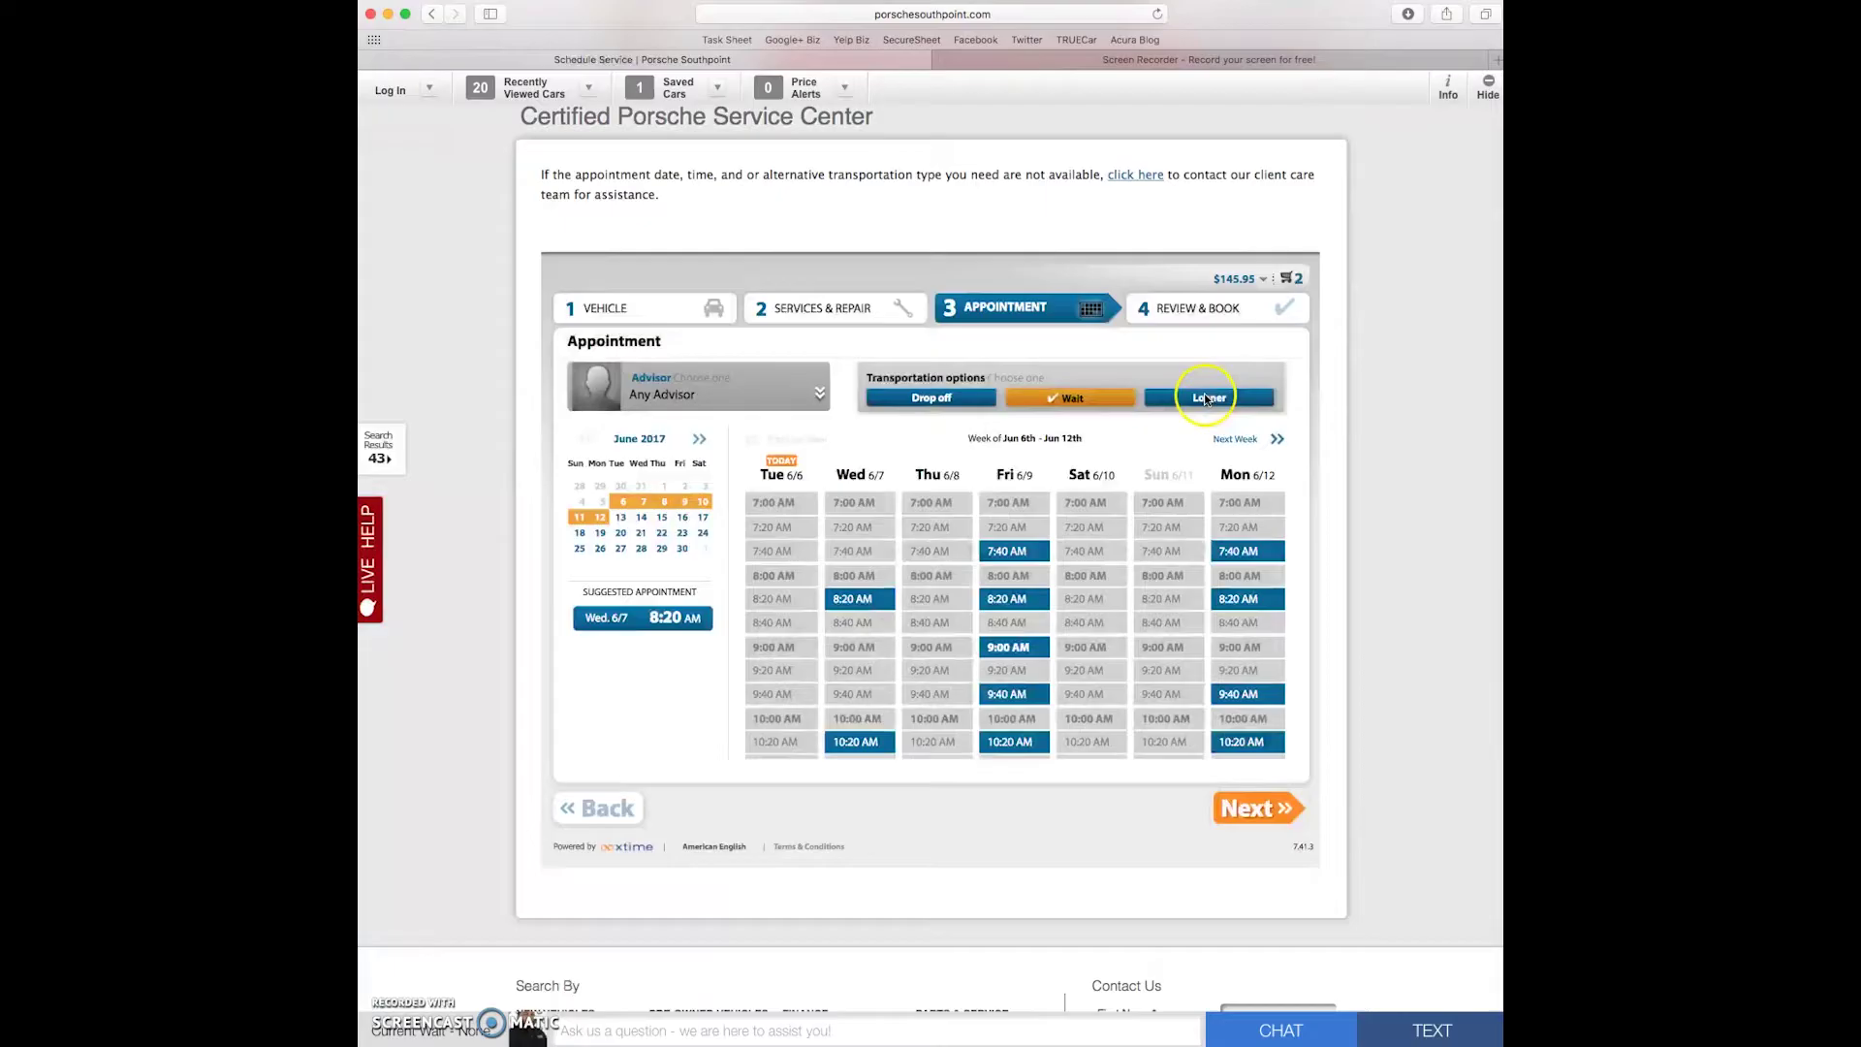
{"action": "left_click", "coordinate": [1209, 397]}
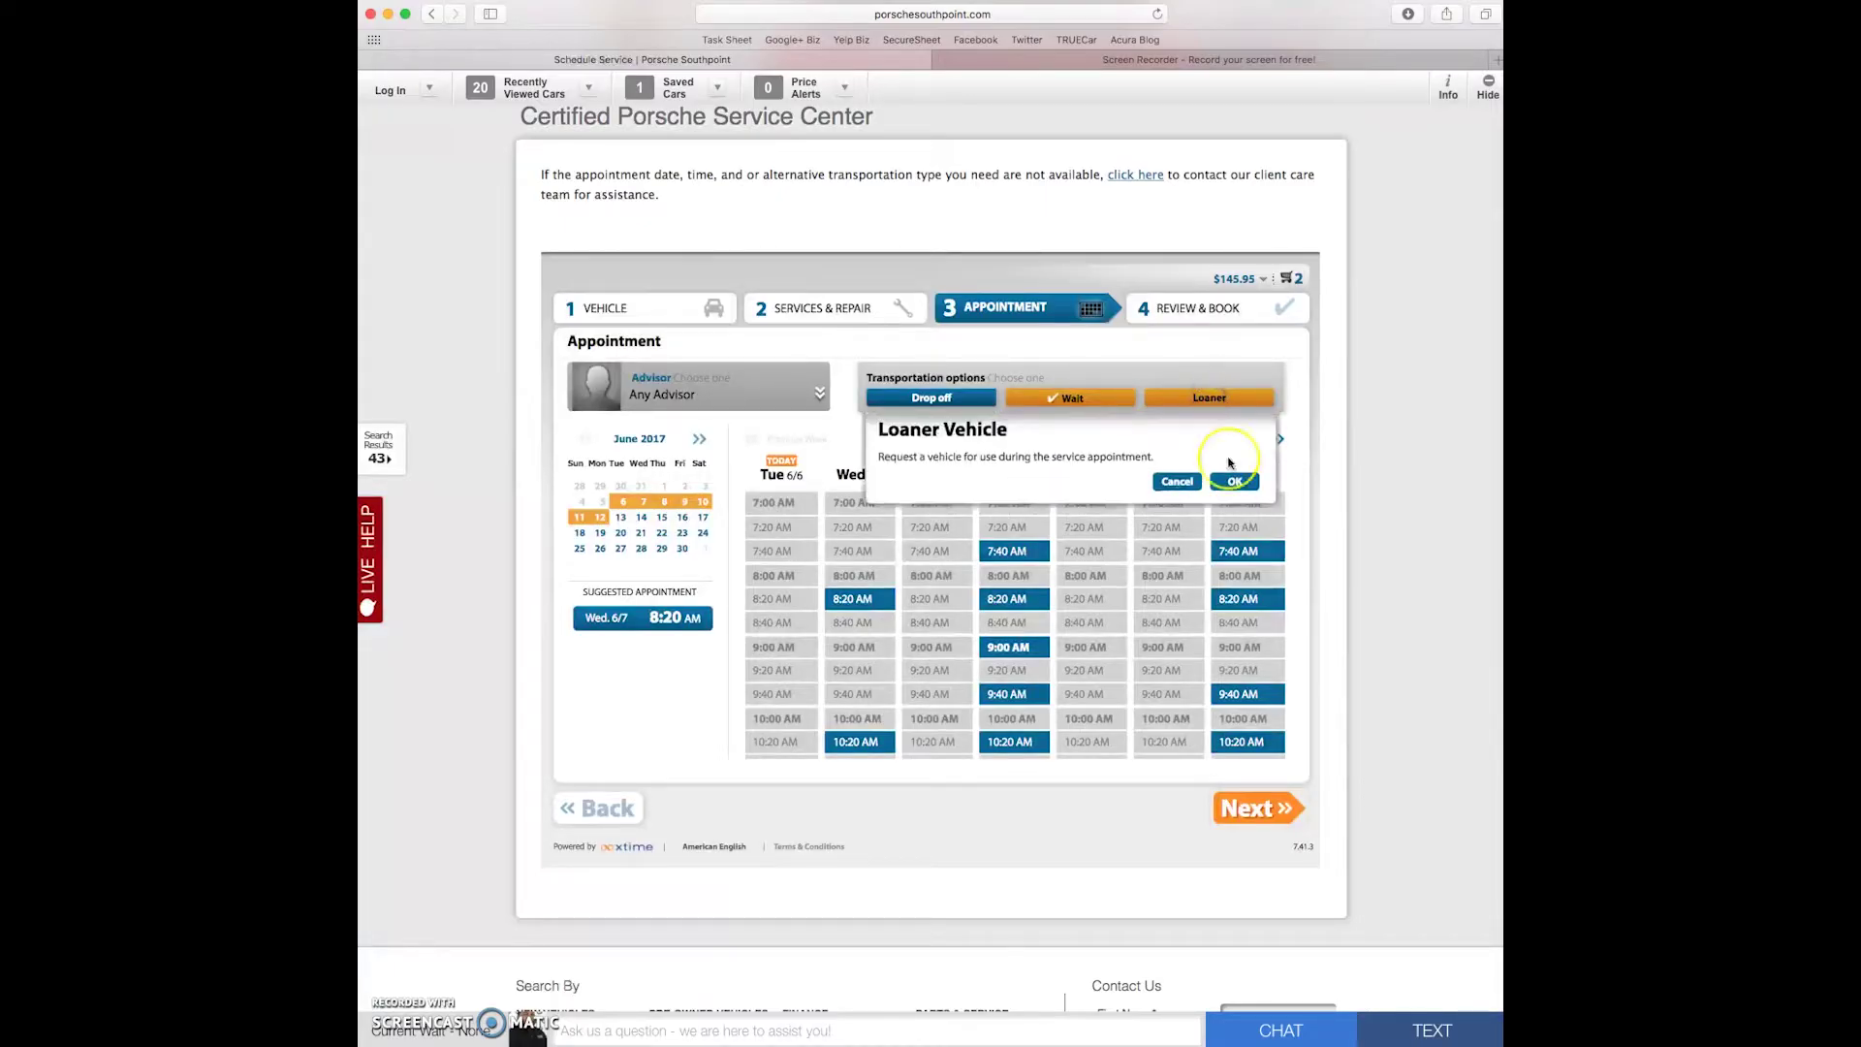
{"action": "left_click", "coordinate": [1235, 483]}
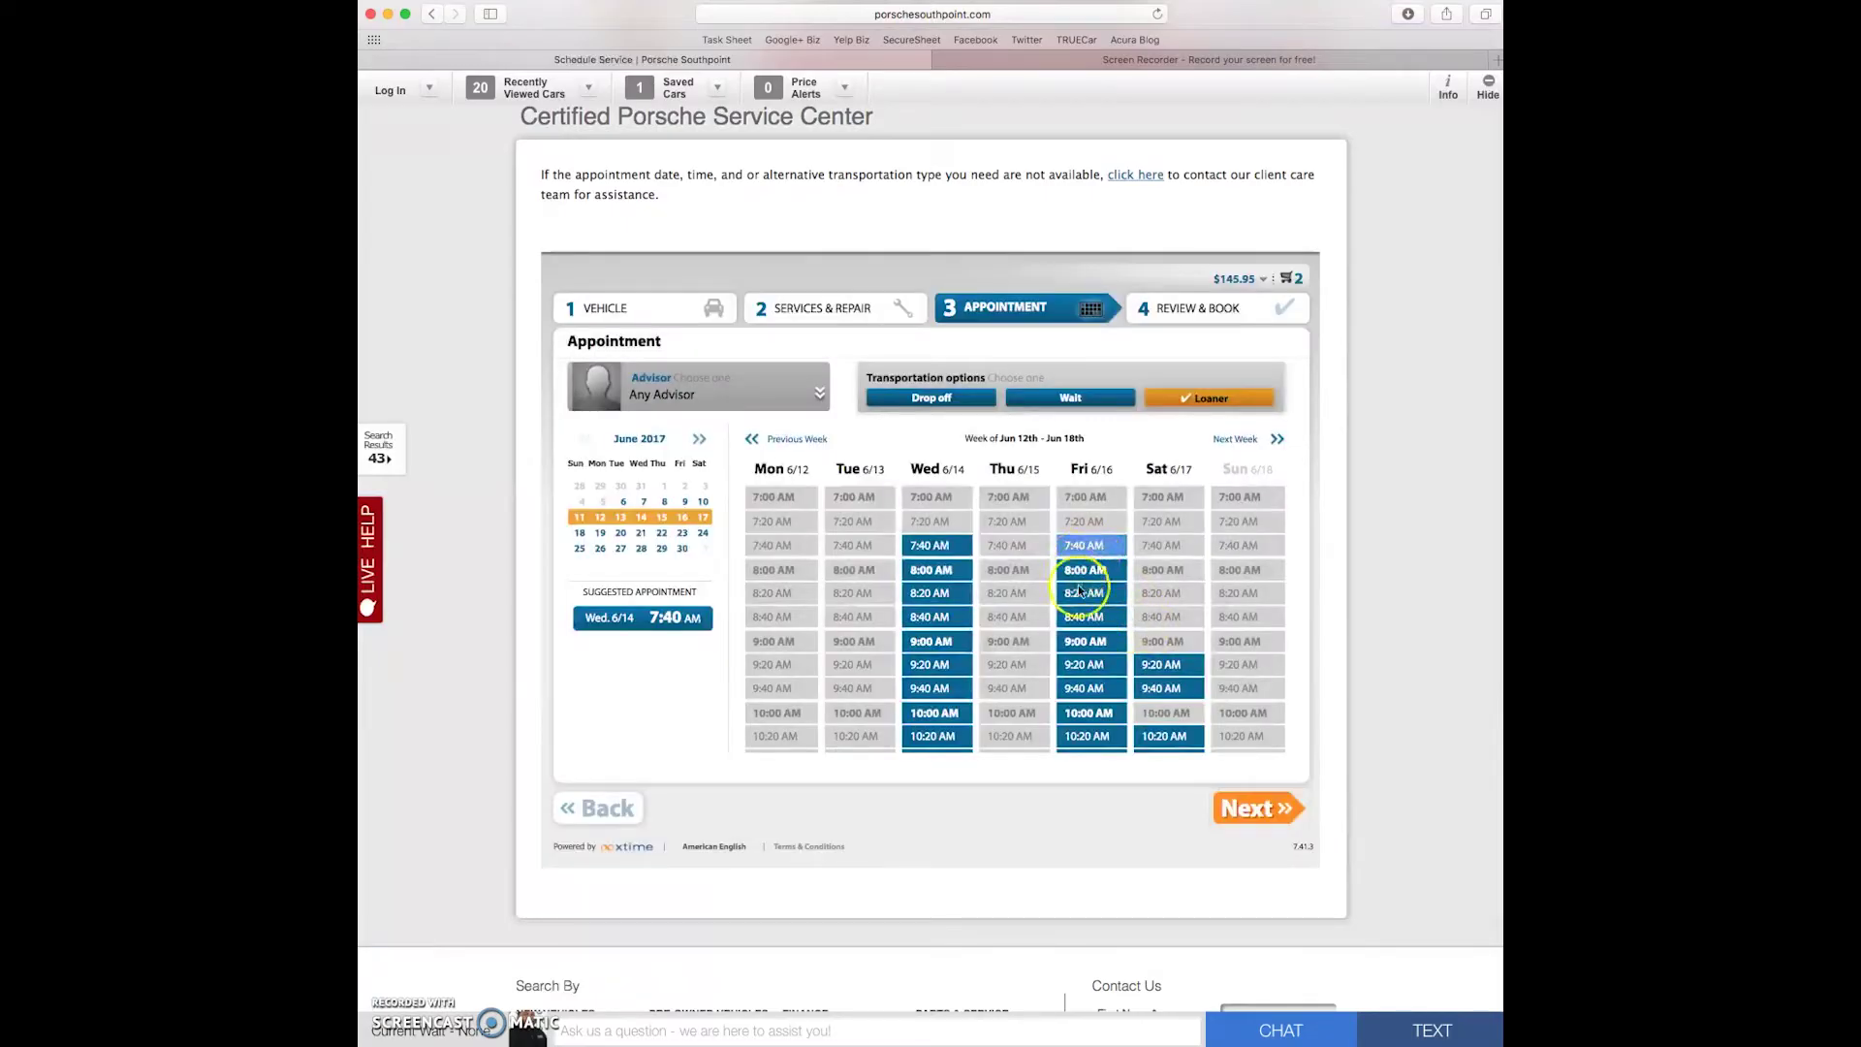
- Switch transportation to Wait, pick Monday 6/12 at 11:00 AM, and continue to review
{"action": "left_click", "coordinate": [1078, 399]}
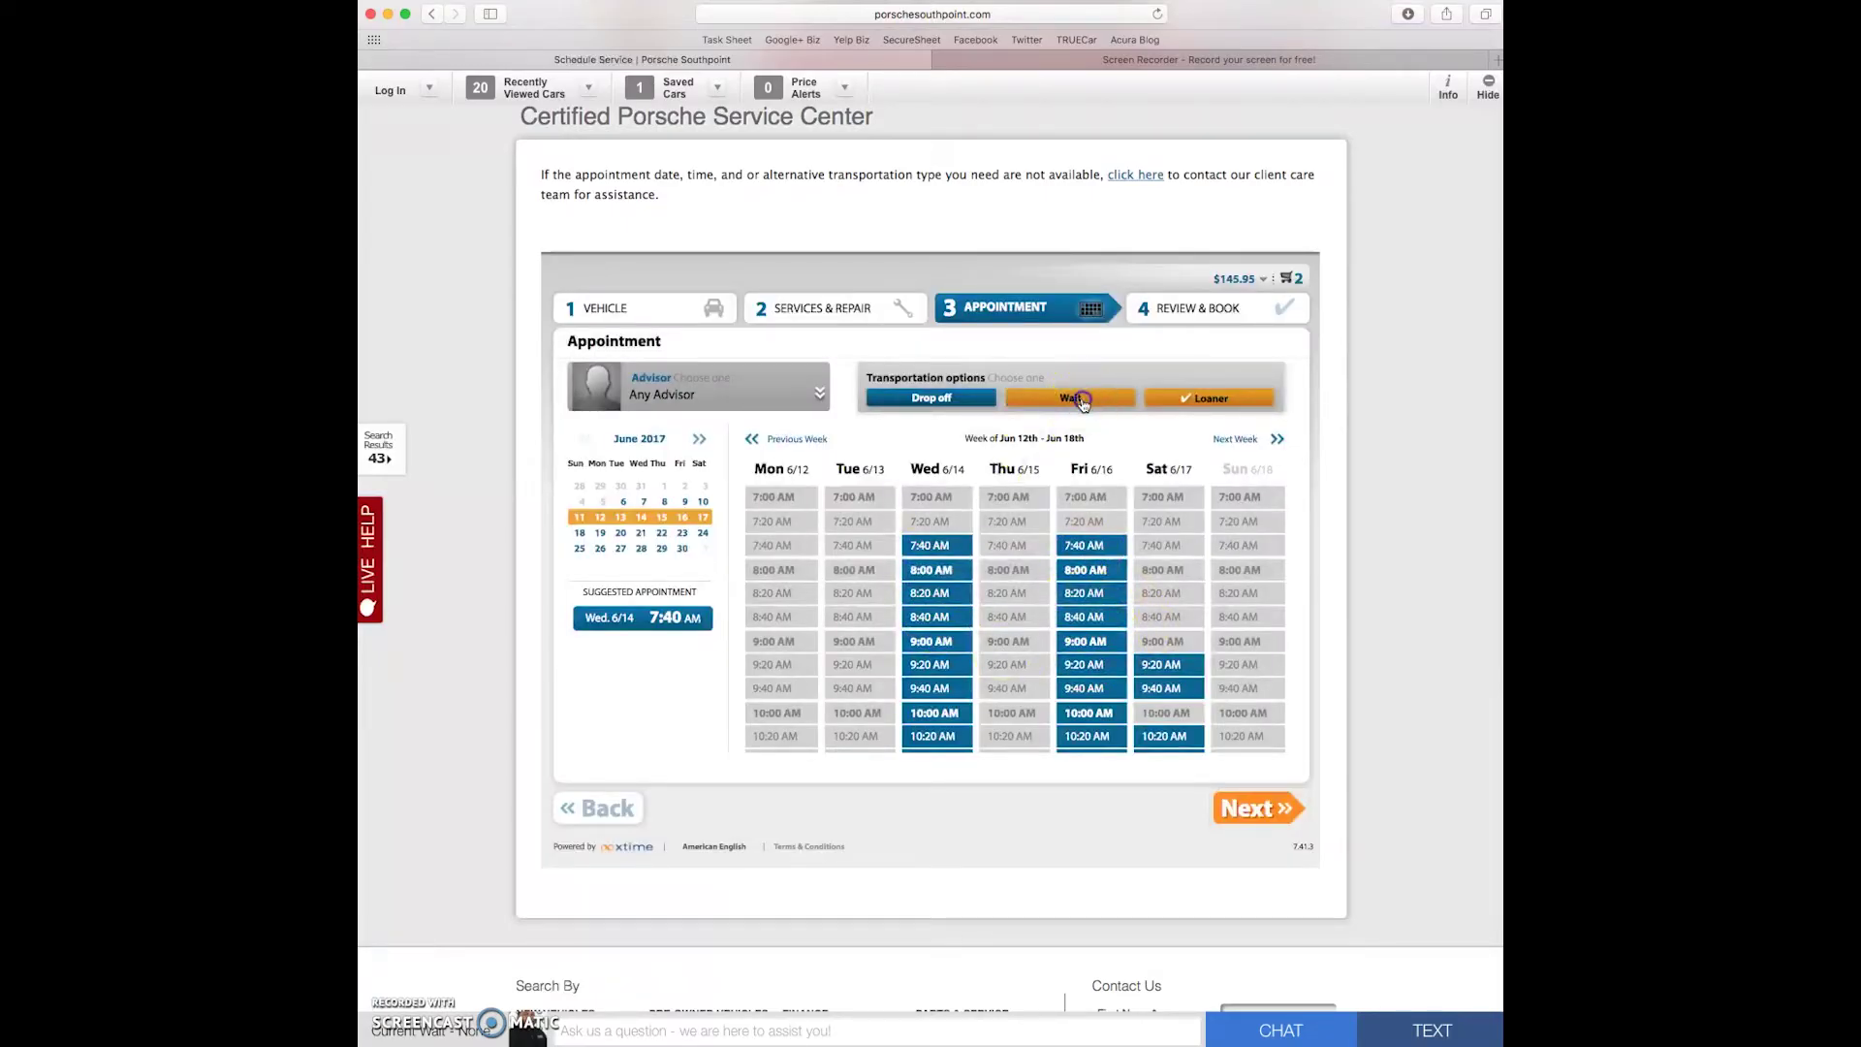
{"action": "left_click", "coordinate": [1237, 609]}
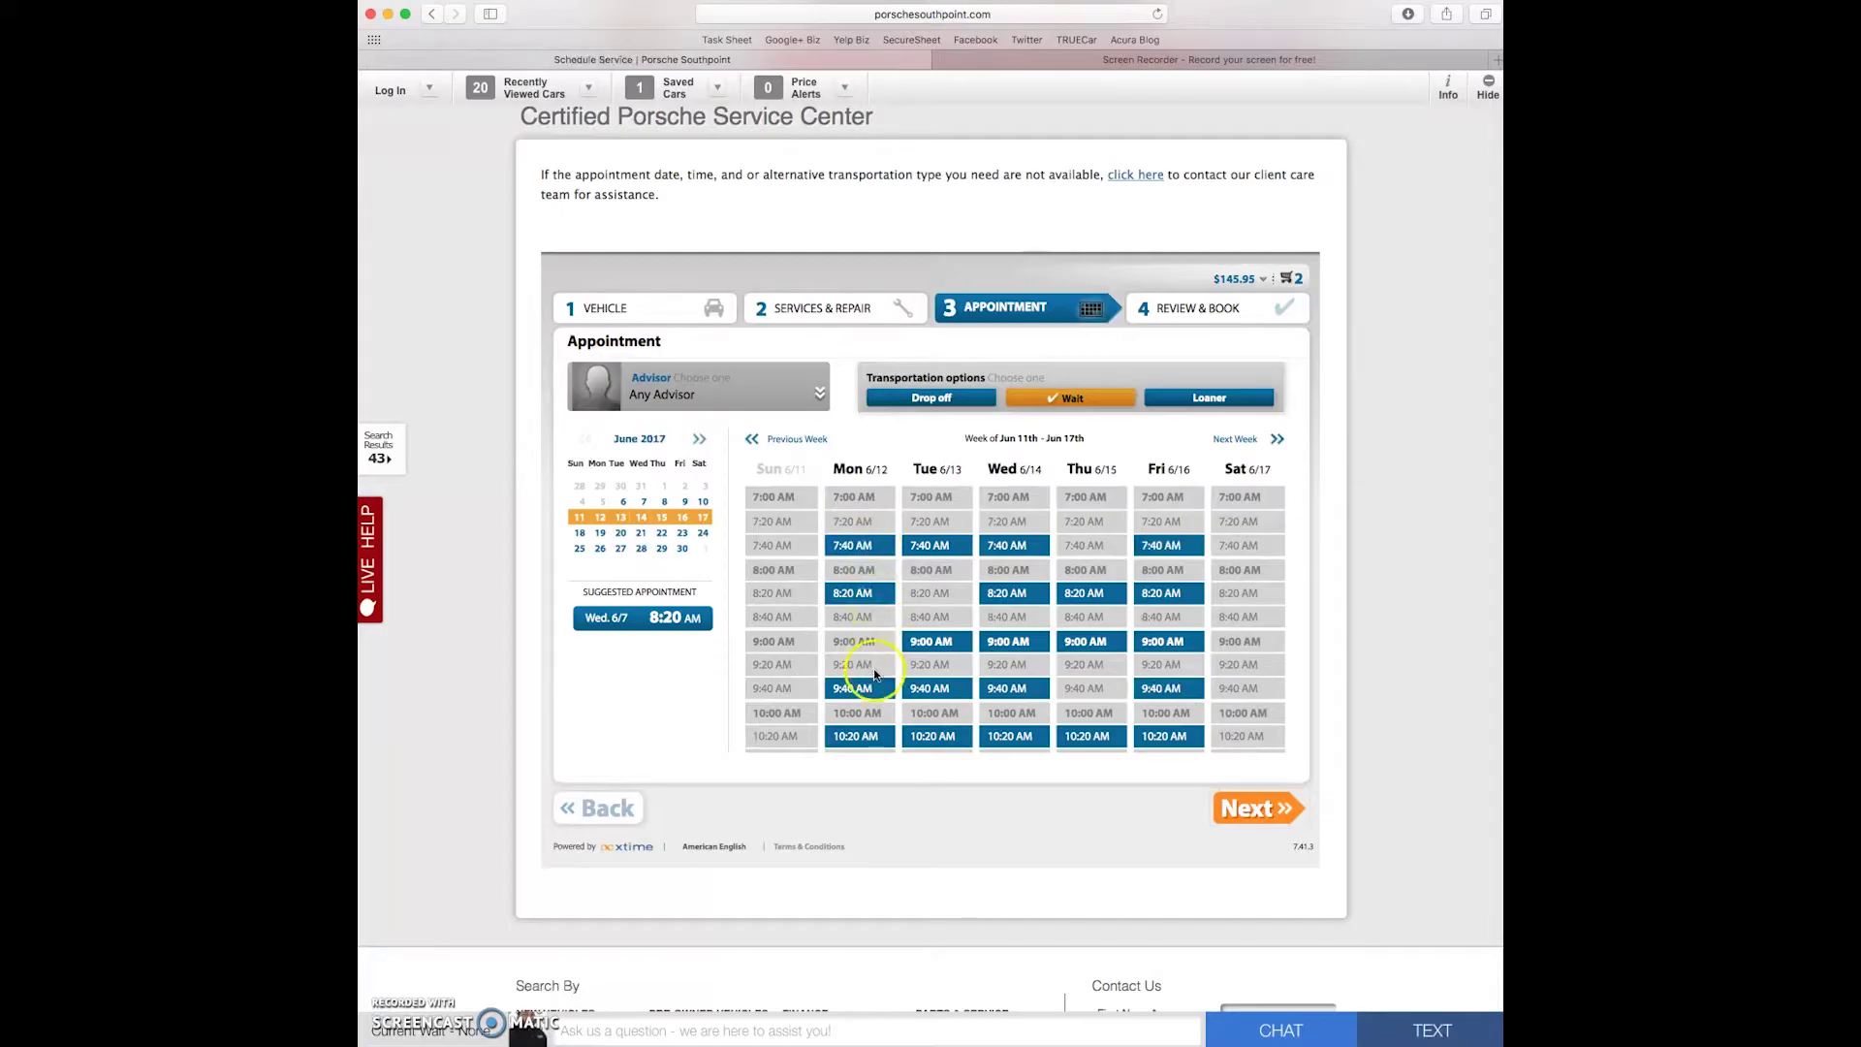
{"action": "scroll", "coordinate": [874, 676], "scroll_direction": "down", "scroll_amount": 5}
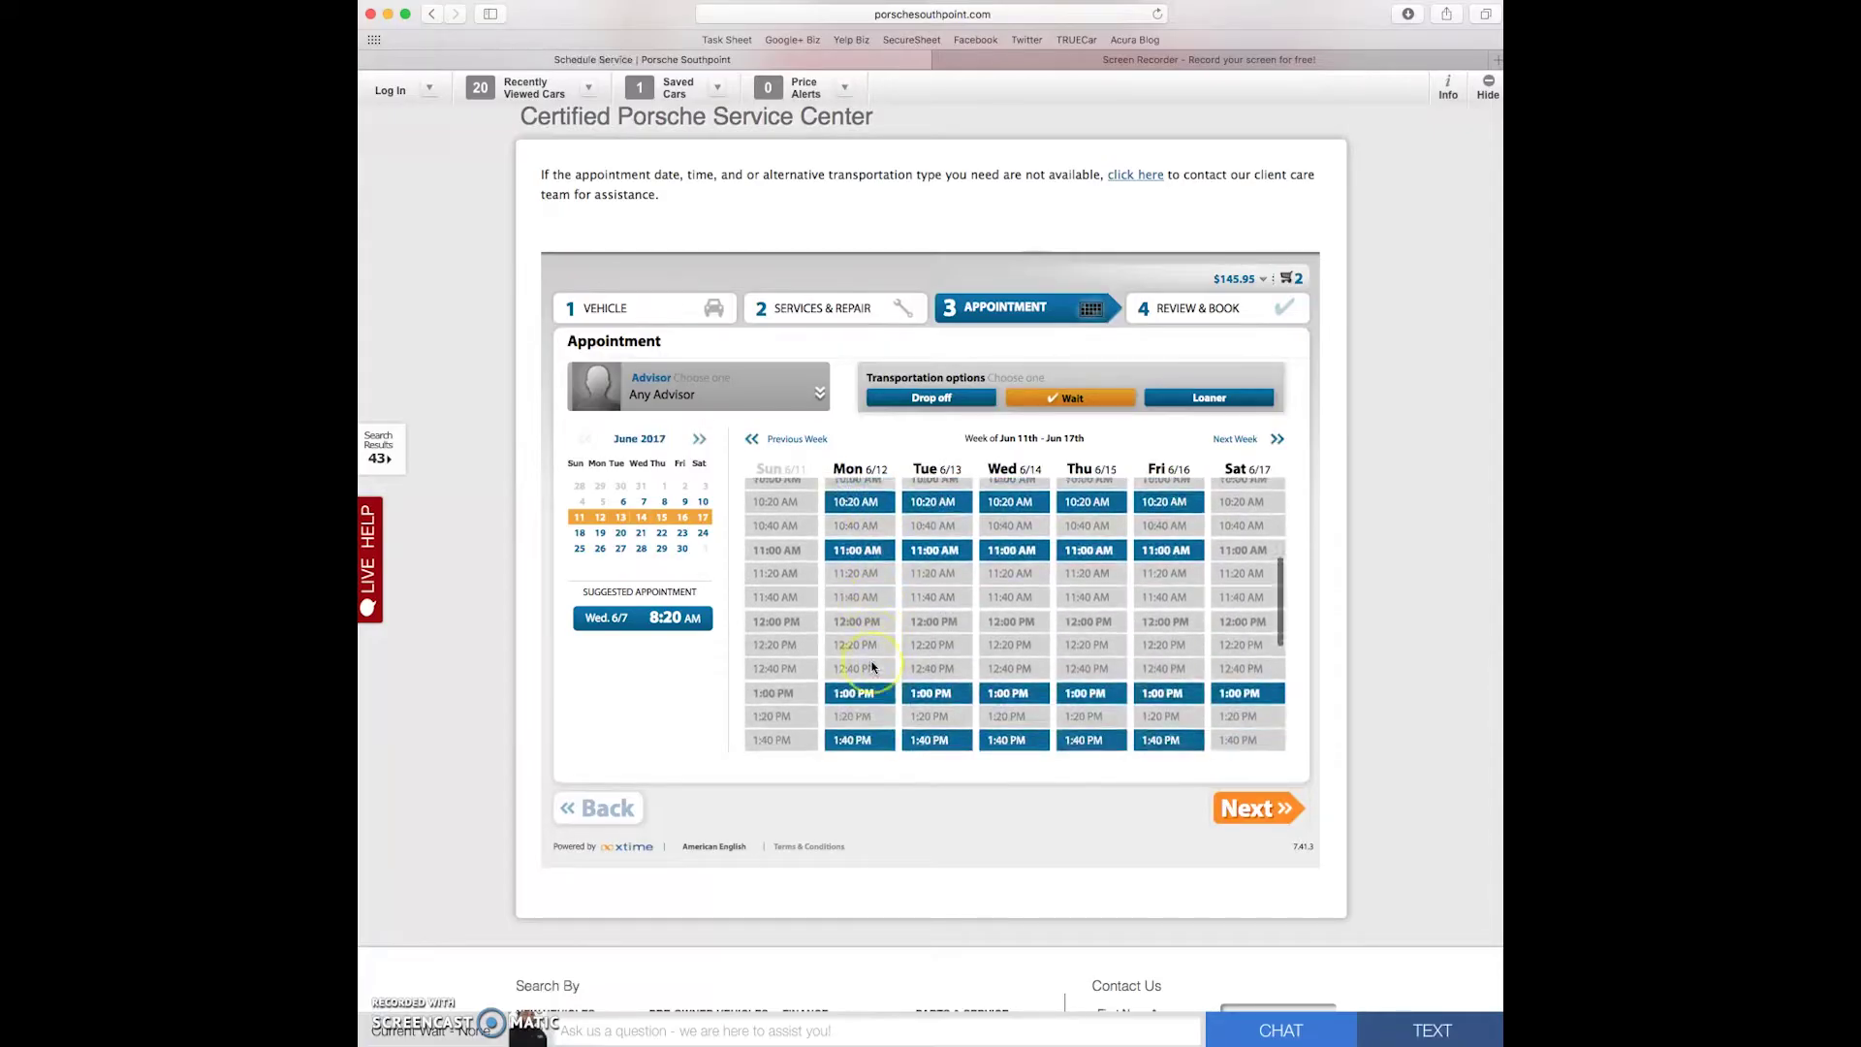
{"action": "scroll", "coordinate": [869, 631], "scroll_direction": "up", "scroll_amount": 1}
{"action": "left_click", "coordinate": [868, 585]}
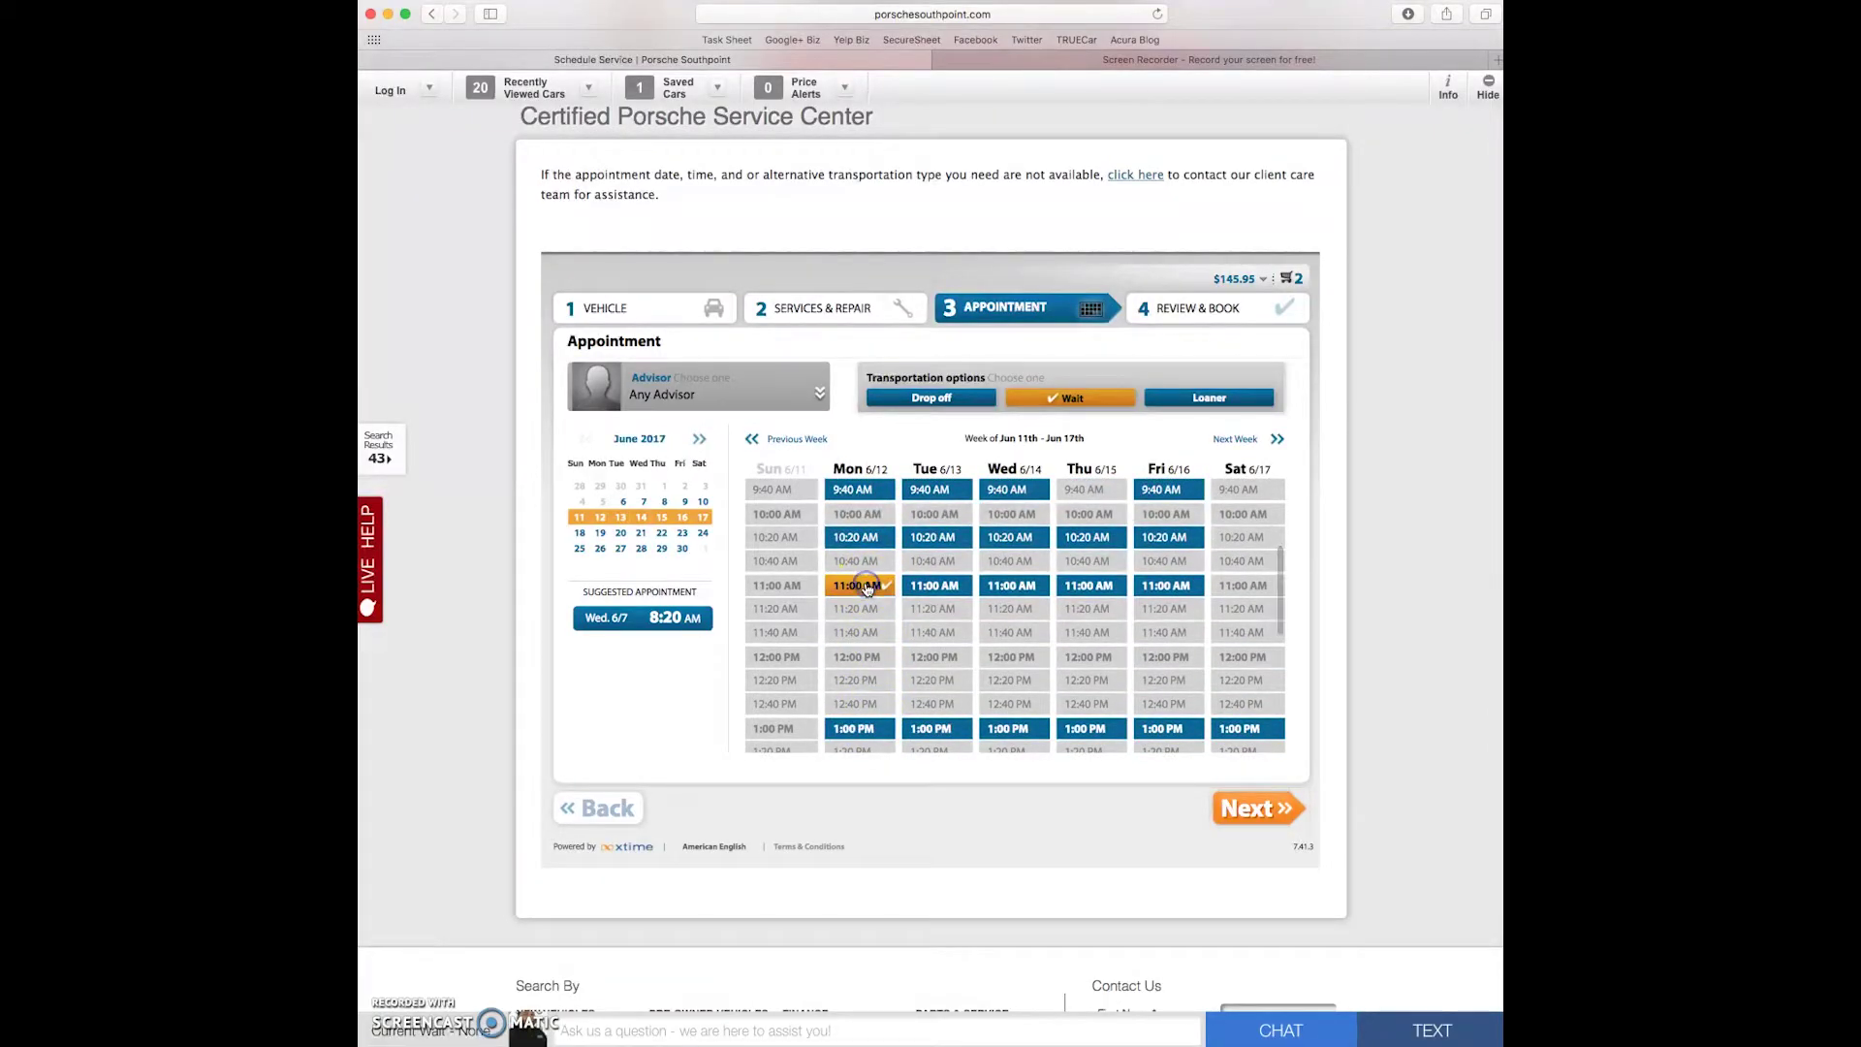
{"action": "scroll", "coordinate": [1260, 834], "scroll_direction": "up", "scroll_amount": 2}
{"action": "left_click", "coordinate": [1248, 897]}
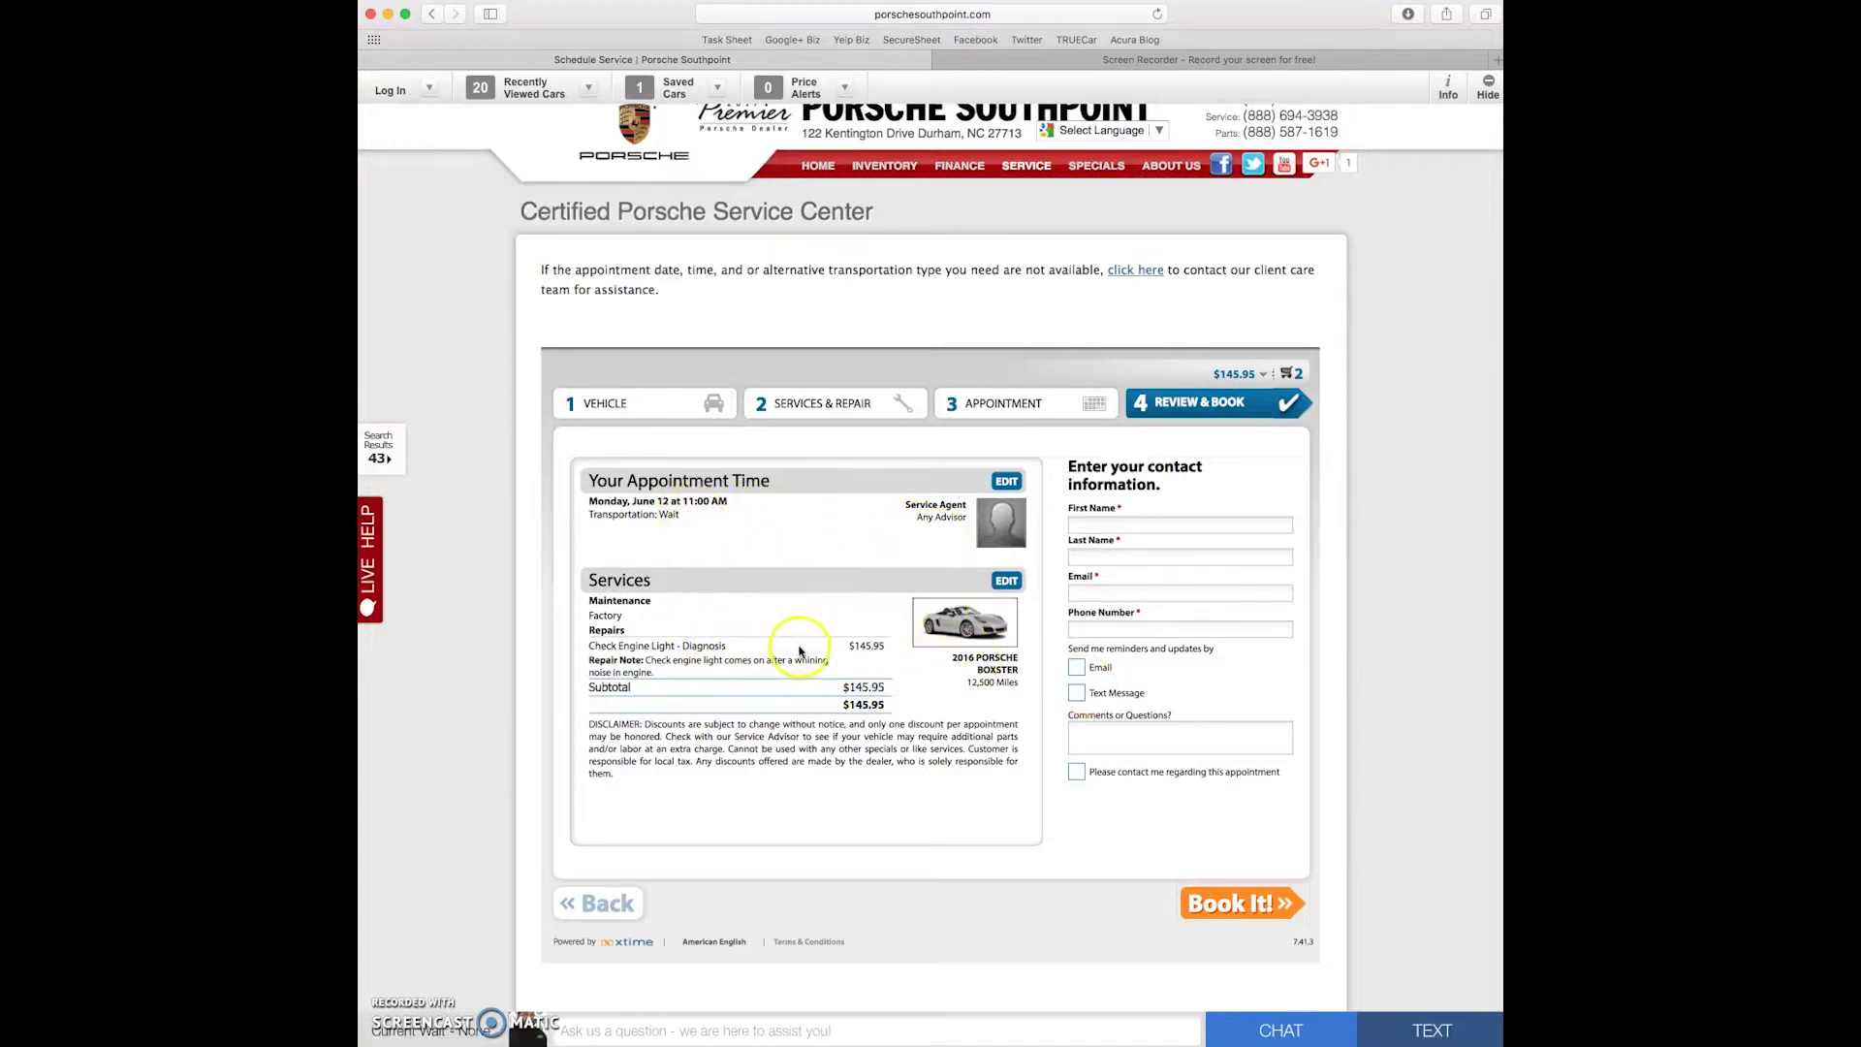
- Enter the customer's name, email and phone number, and enable email and text reminders
{"action": "left_click", "coordinate": [1150, 524]}
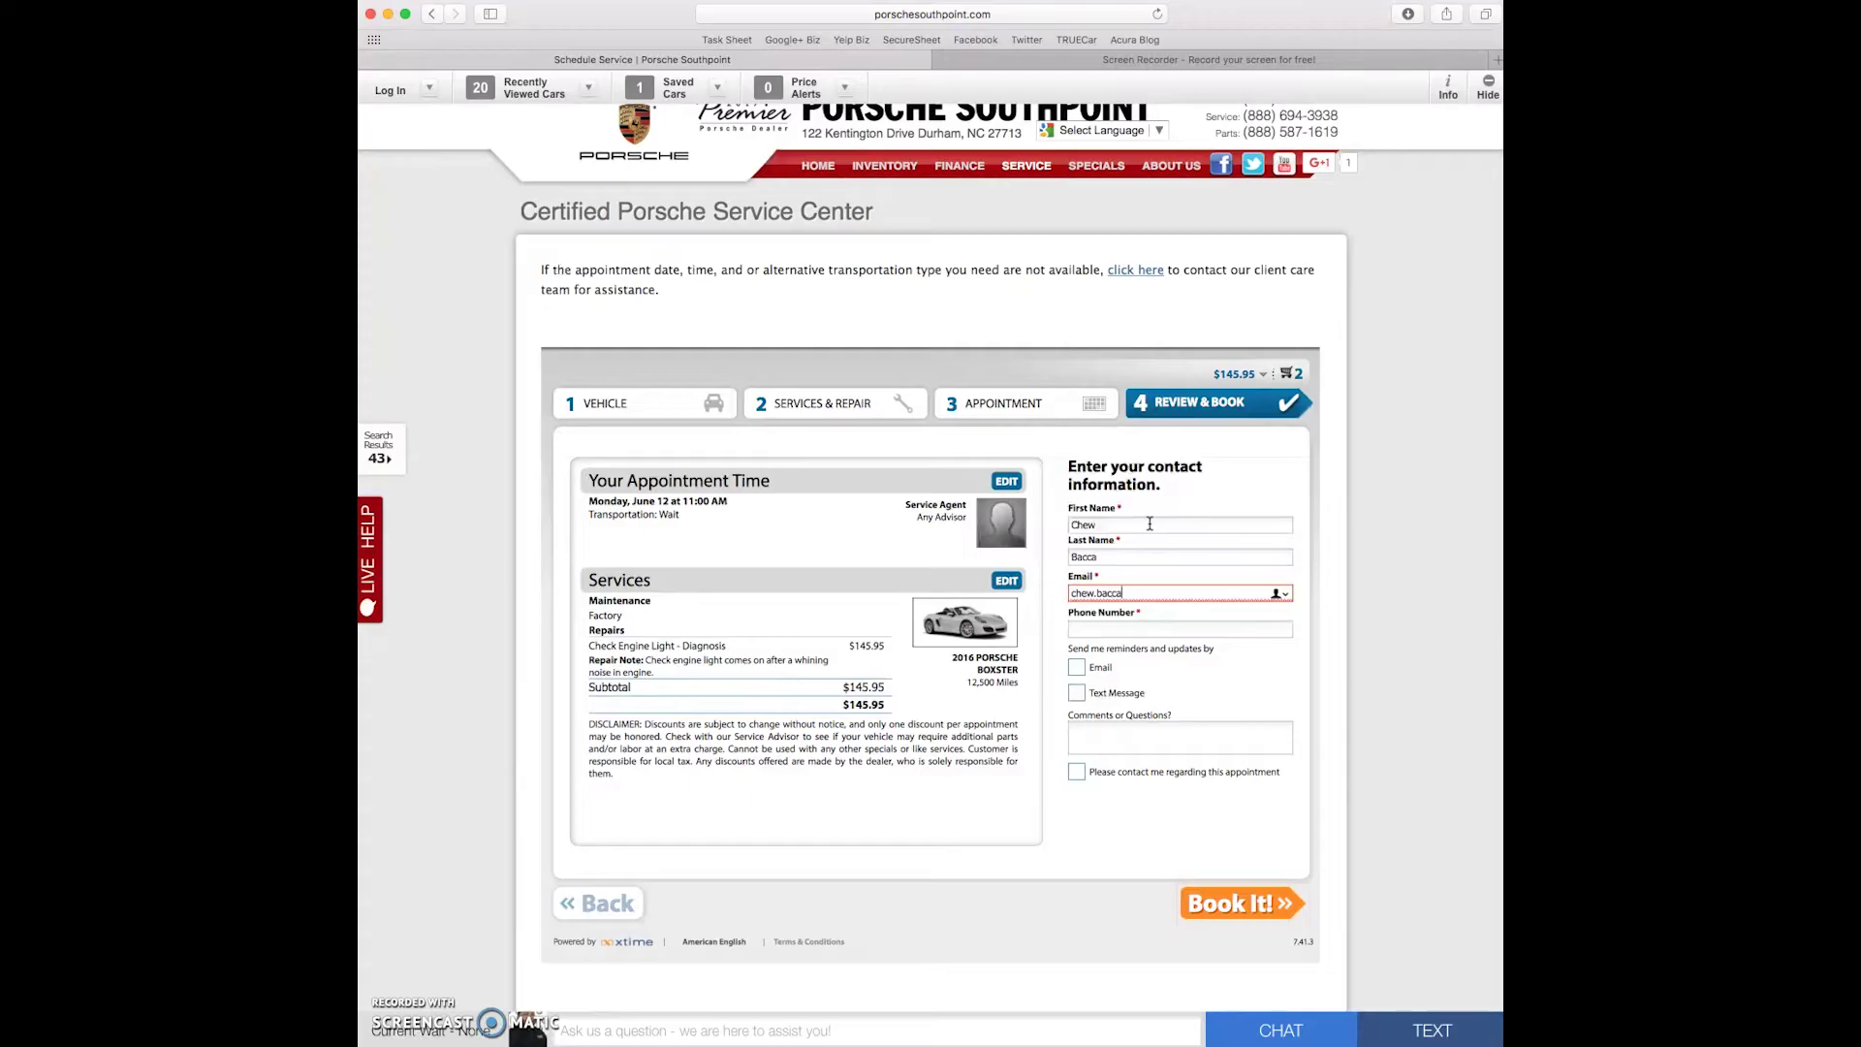
{"action": "type", "text": "919"}
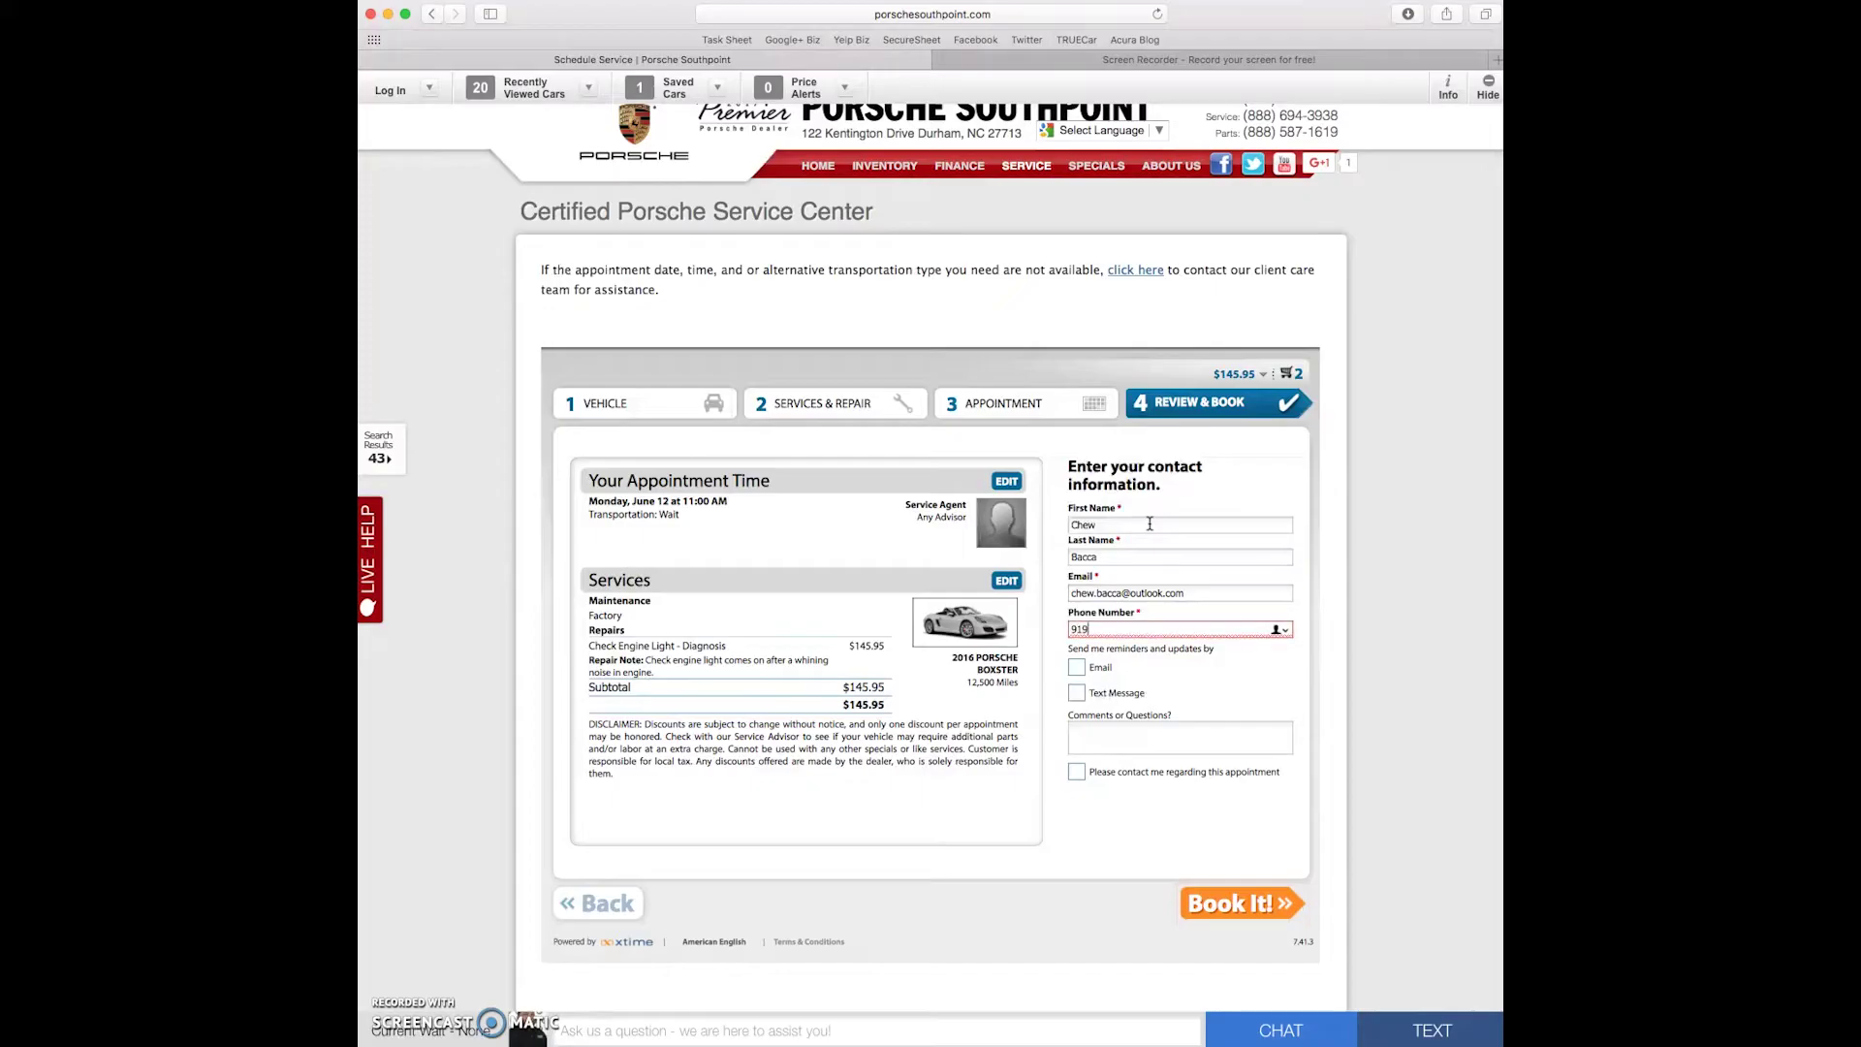
{"action": "type", "text": "555-5555"}
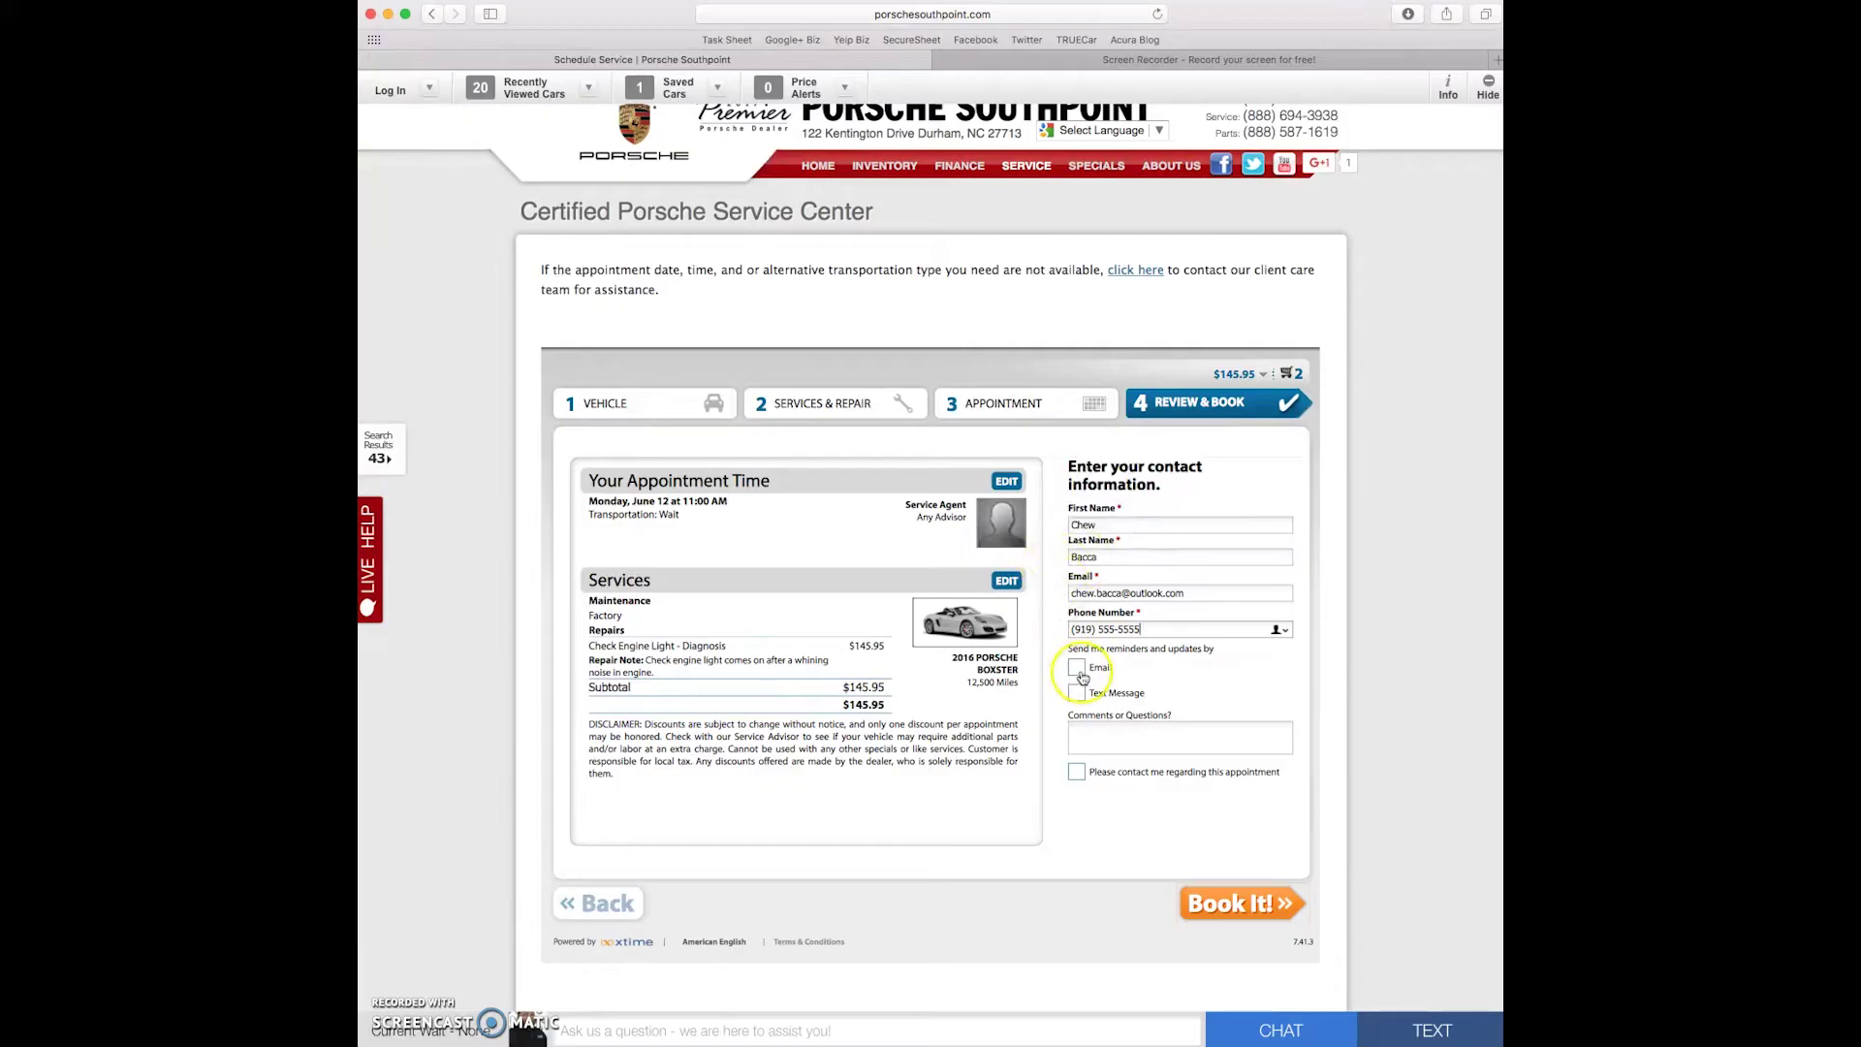
{"action": "left_click", "coordinate": [1077, 669]}
{"action": "left_click", "coordinate": [1076, 693]}
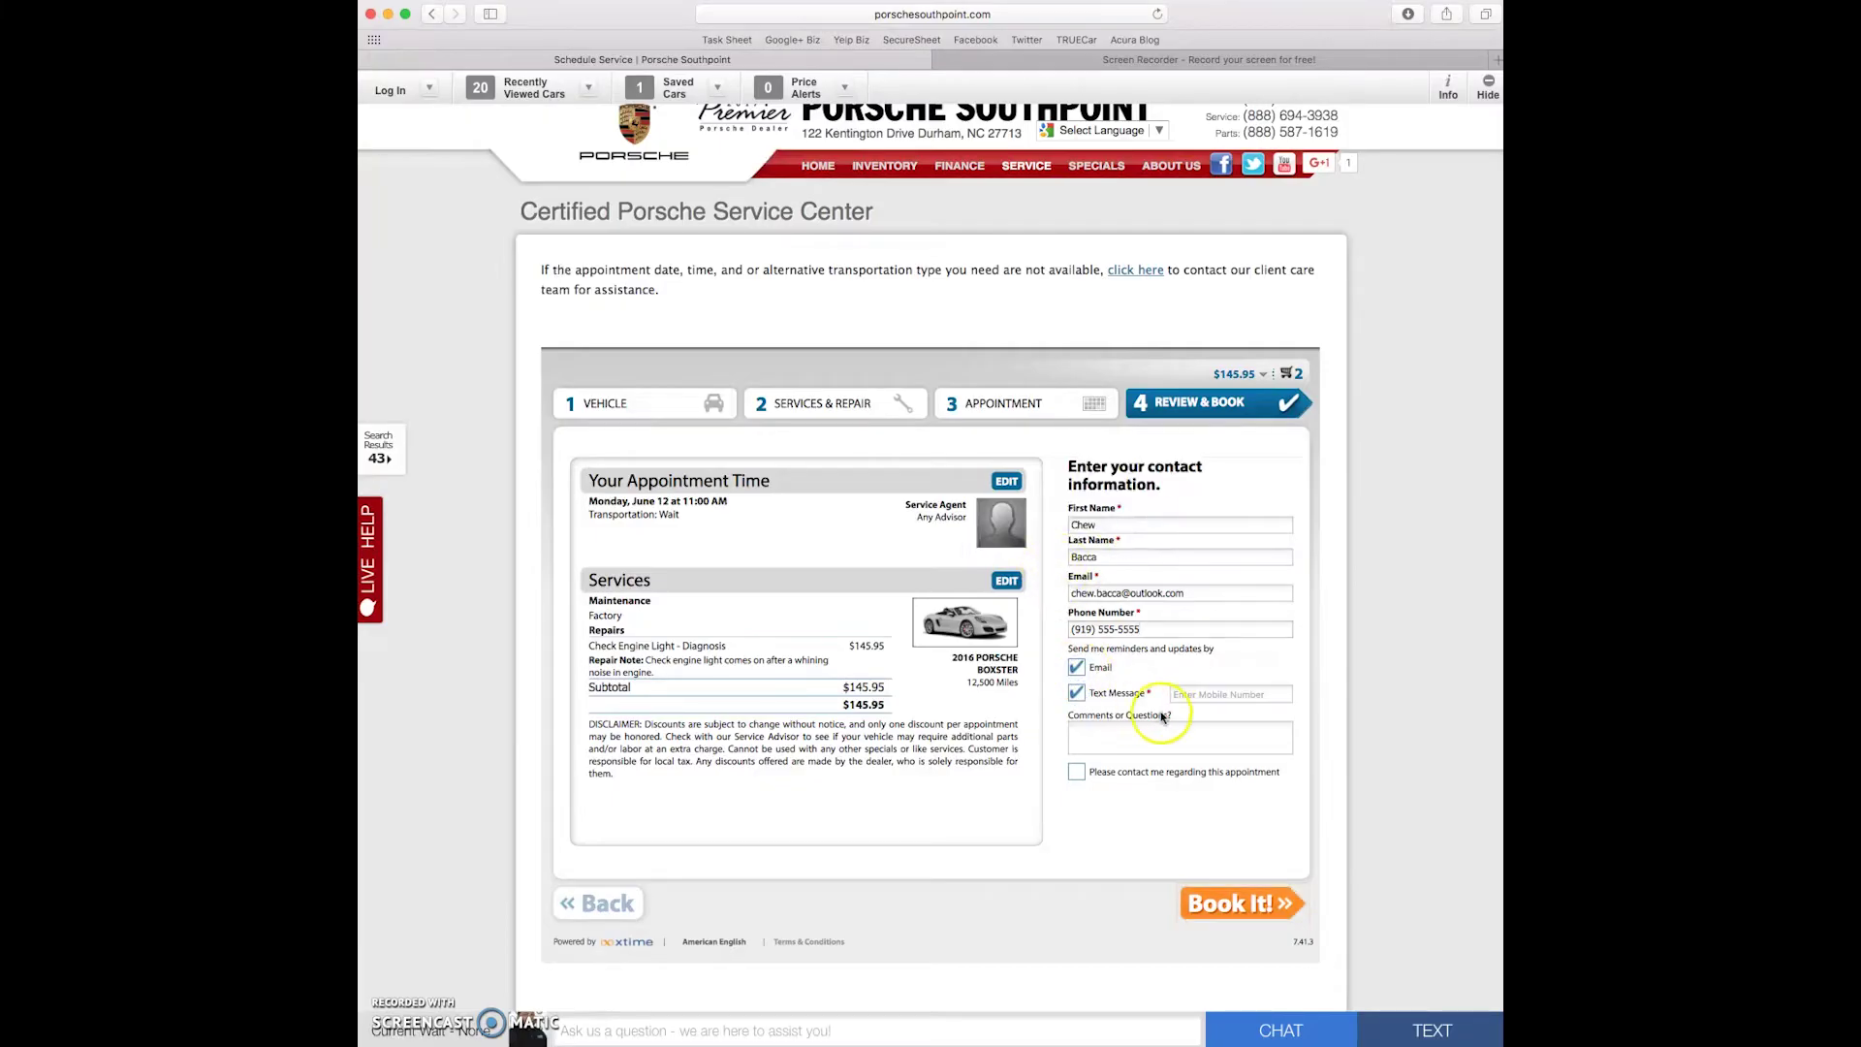
- Enter the mobile number for texts, add the comment 'Alalalala', and tick Please contact me
{"action": "left_click", "coordinate": [1216, 695]}
{"action": "type", "text": "919) "}
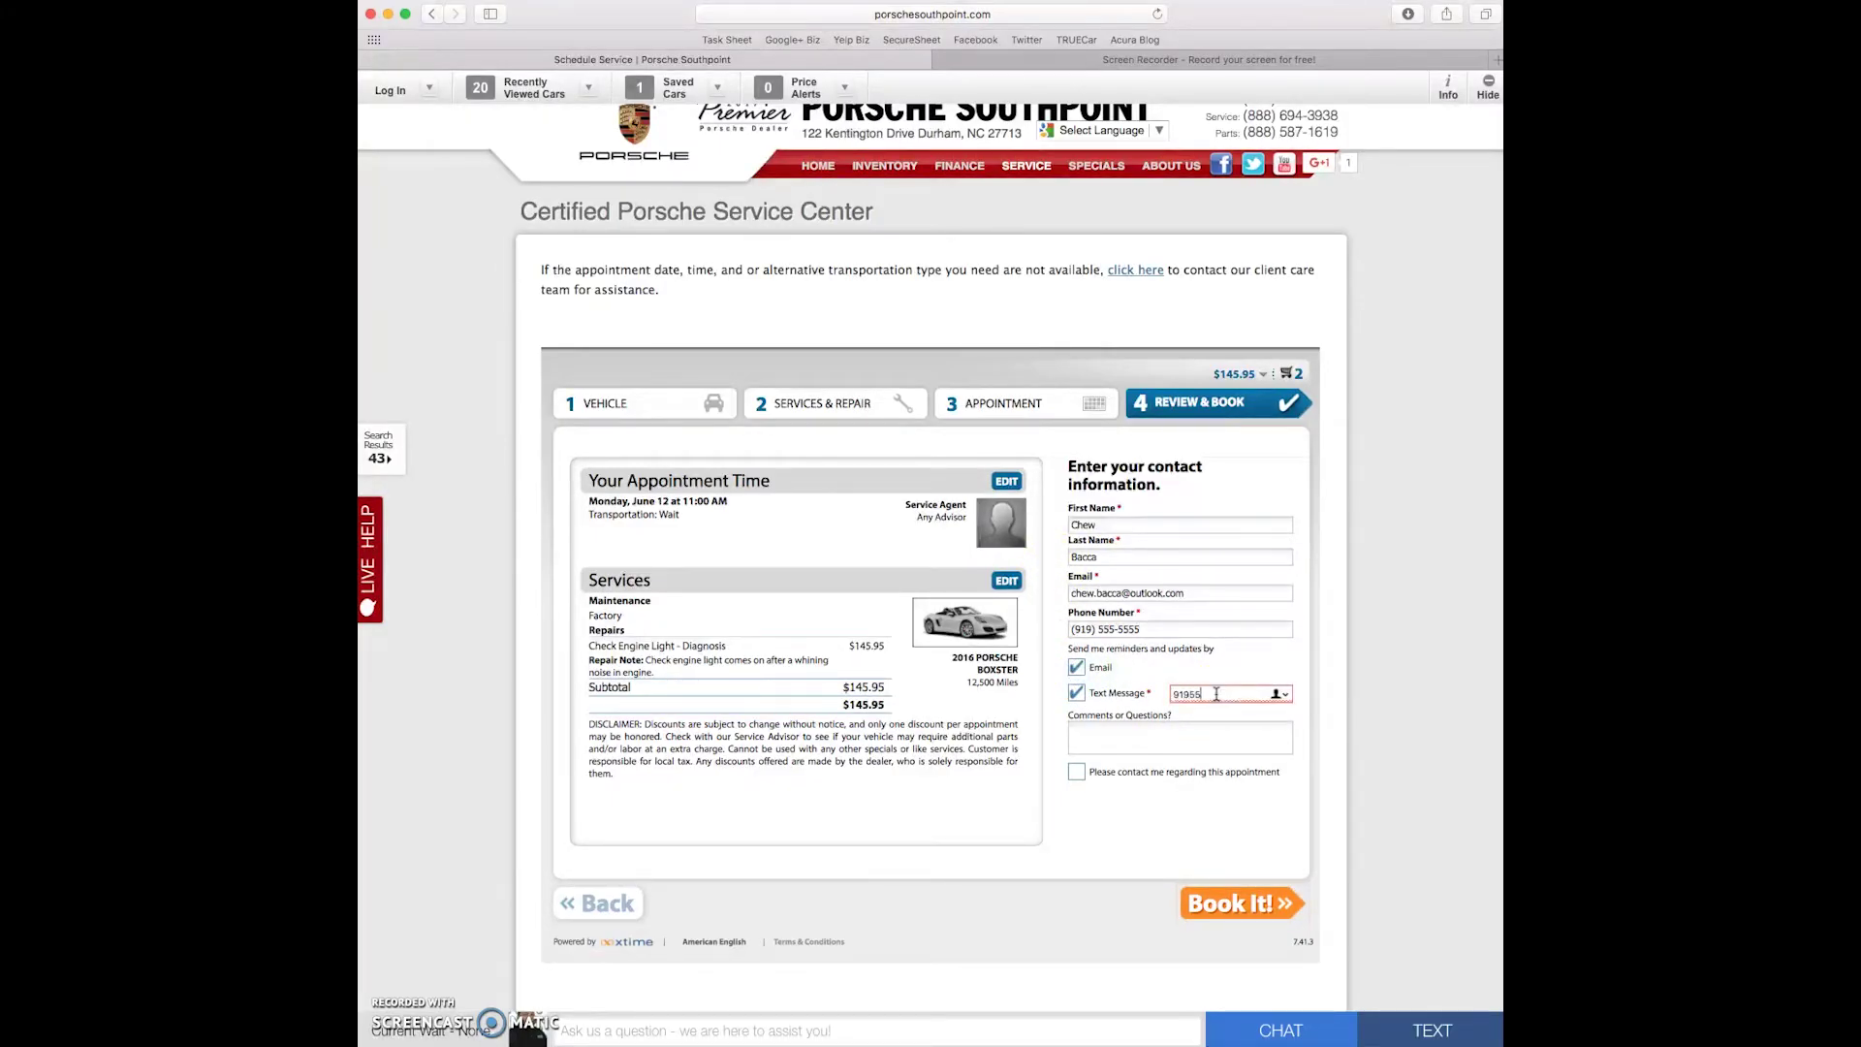
{"action": "type", "text": "555-5555"}
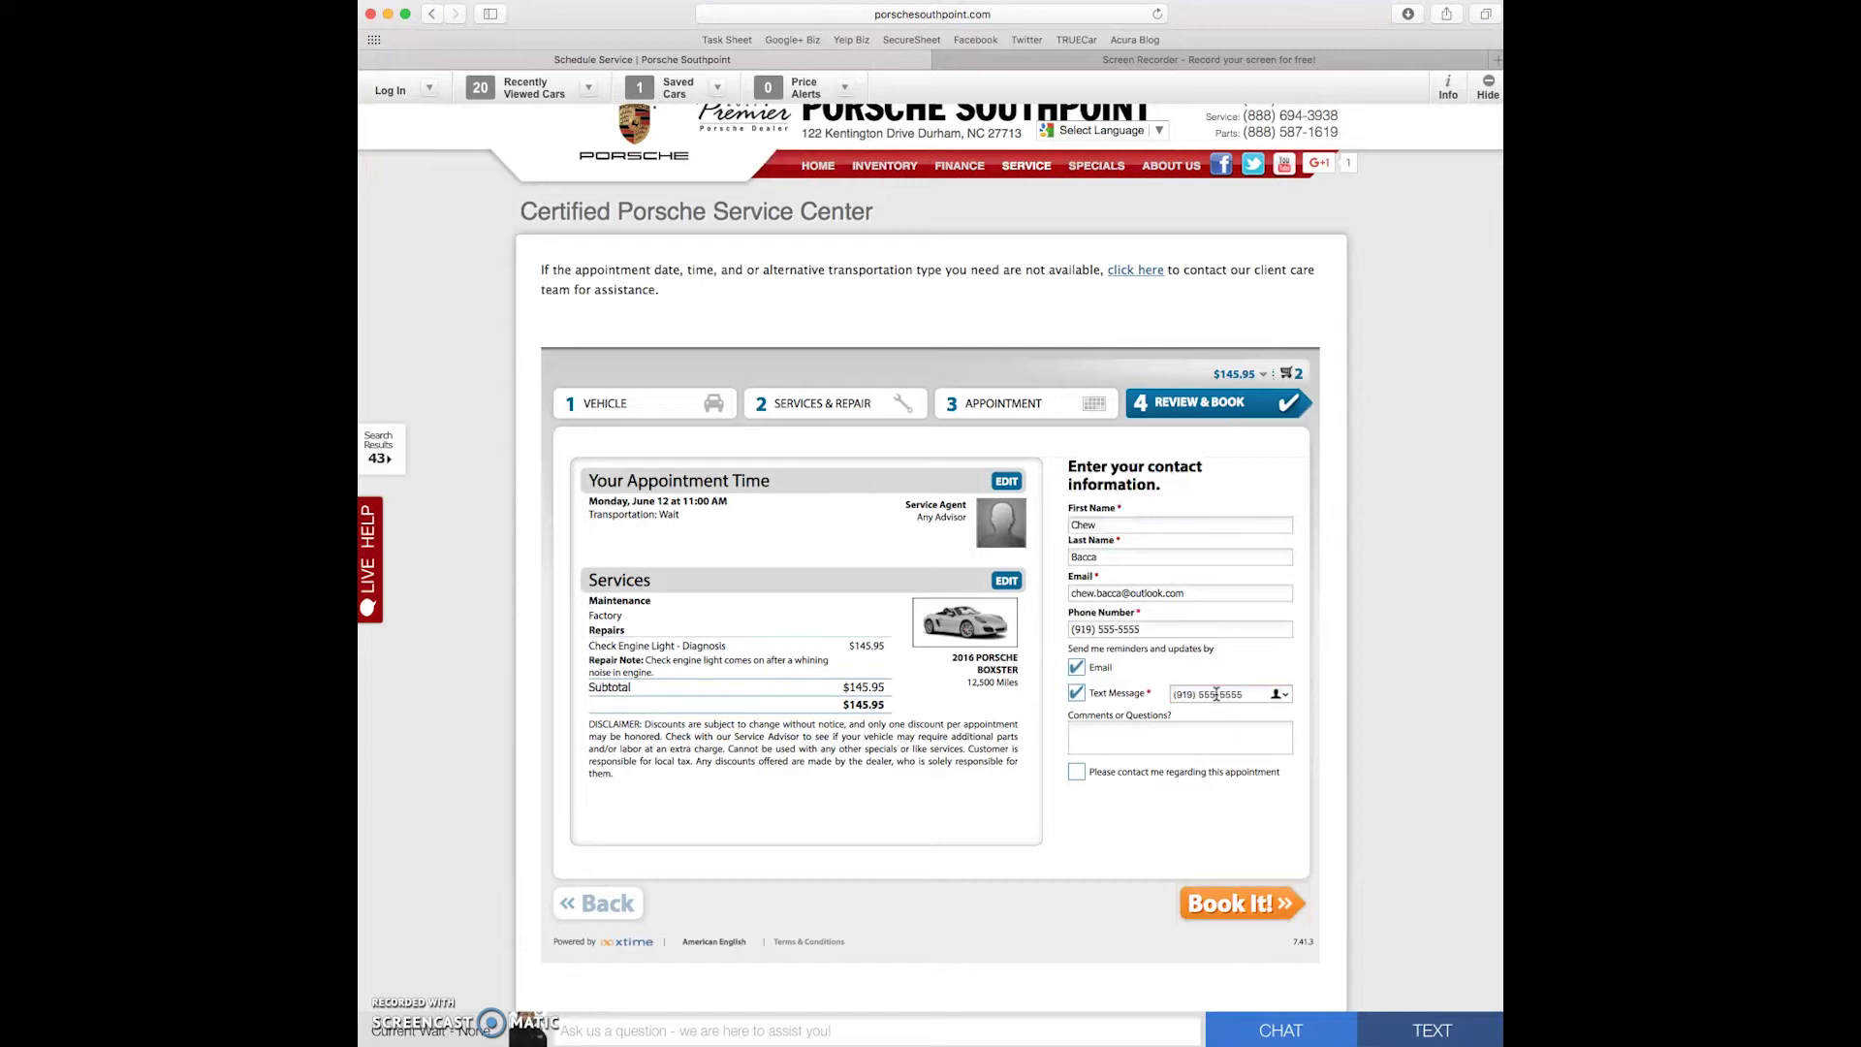
{"action": "left_click", "coordinate": [1205, 736]}
{"action": "type", "text": "Alalalalala."}
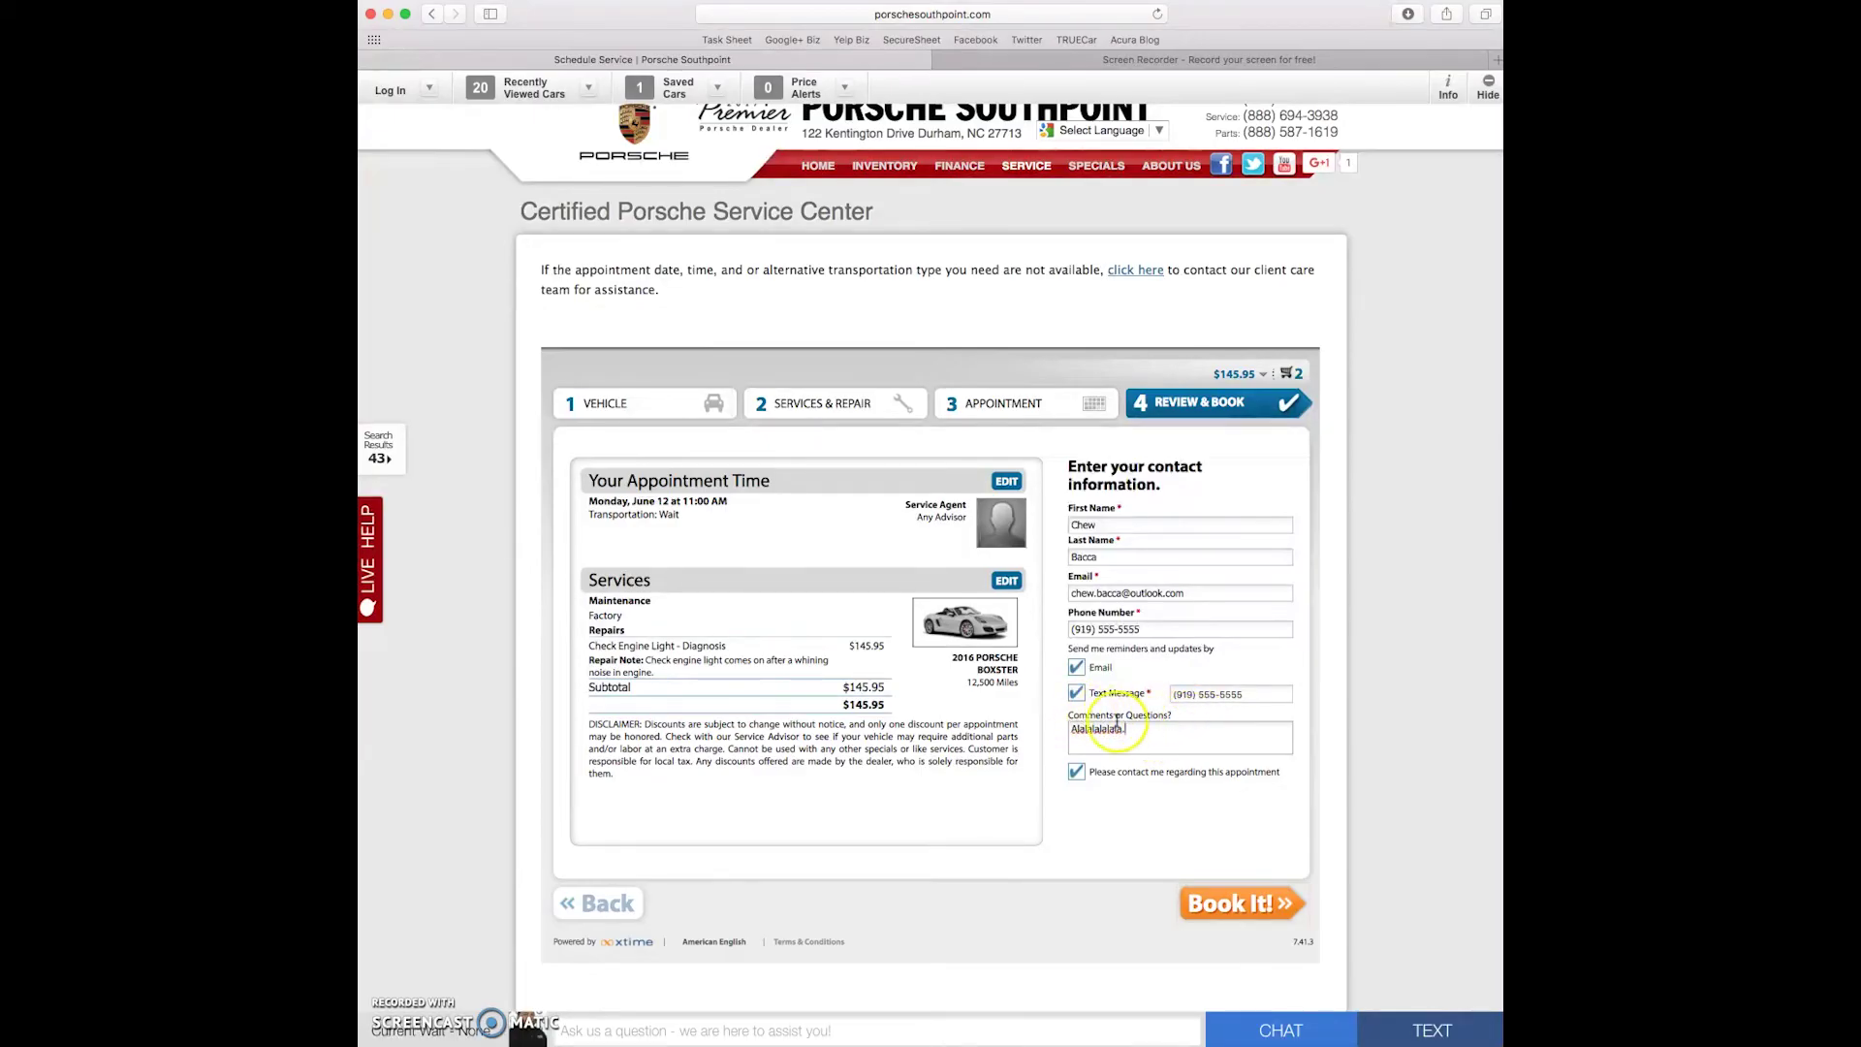
{"action": "left_click", "coordinate": [1150, 727]}
- Click Book It! to confirm the 11:00 AM 06/12/2017 appointment totalling $145.95
{"action": "left_click", "coordinate": [1258, 909]}
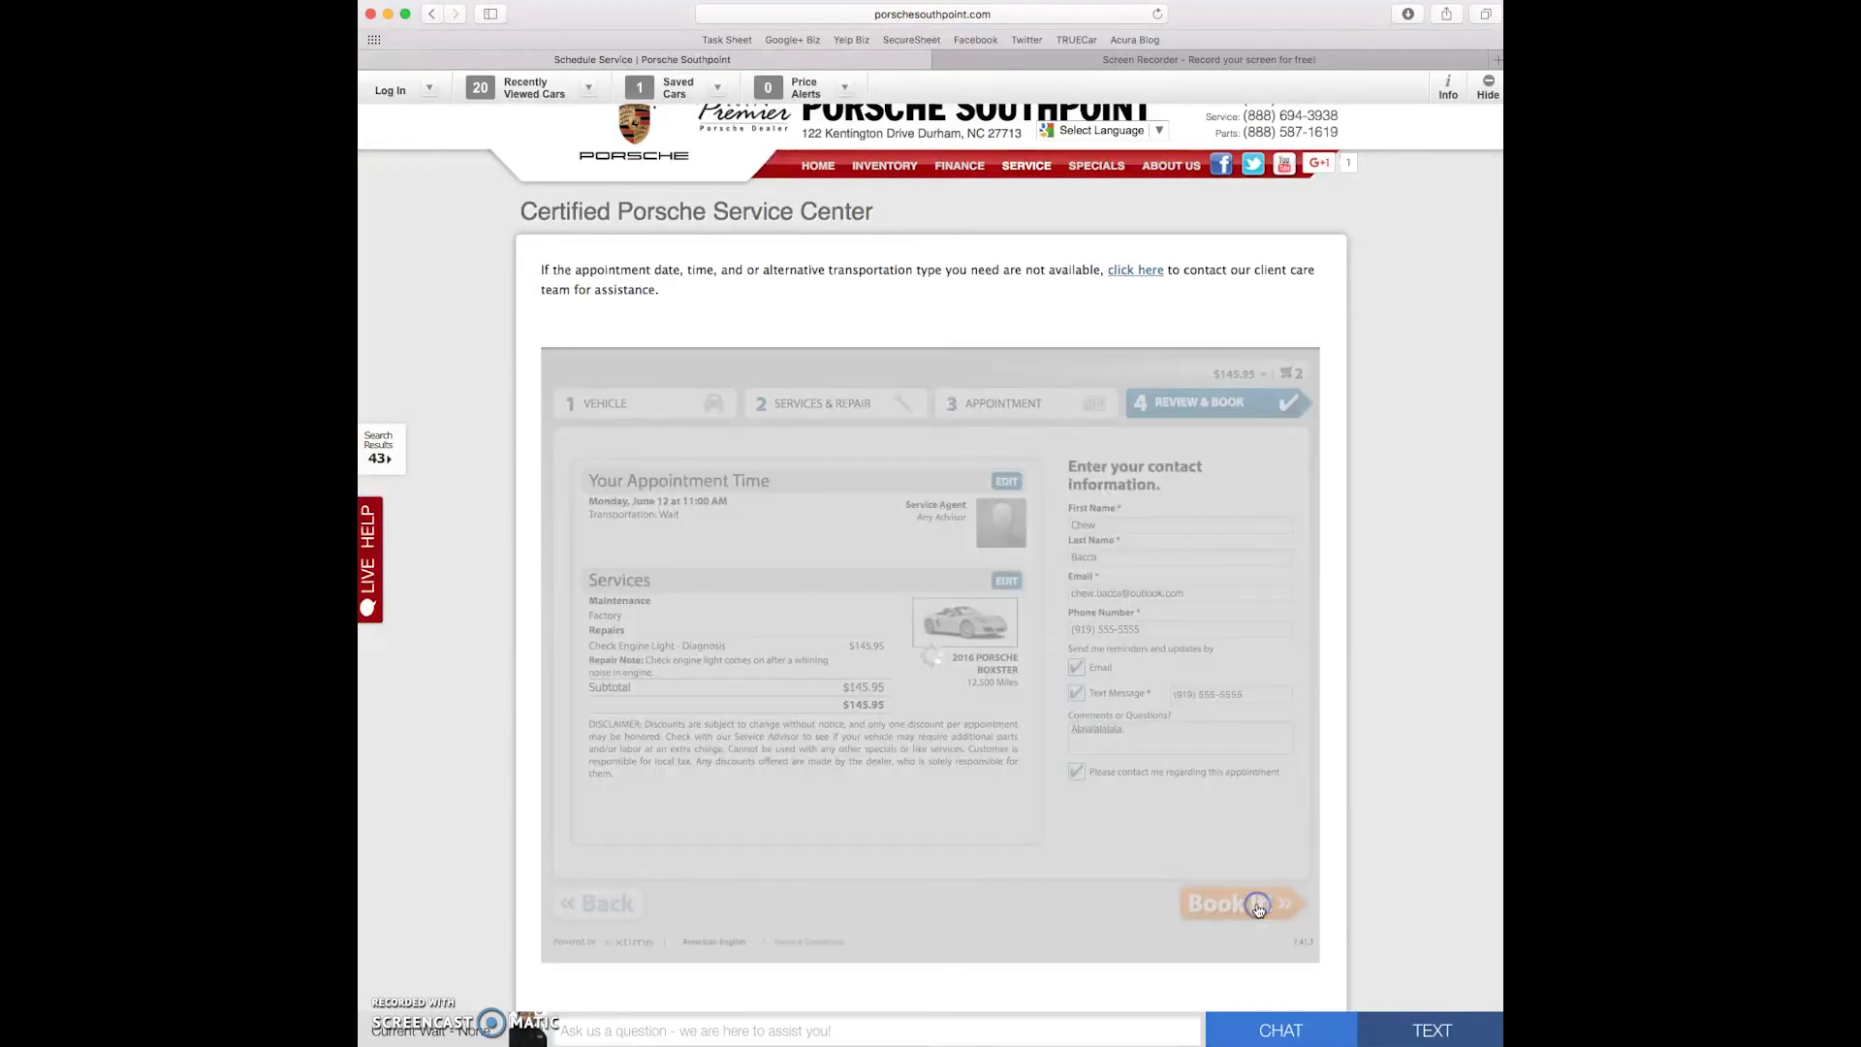